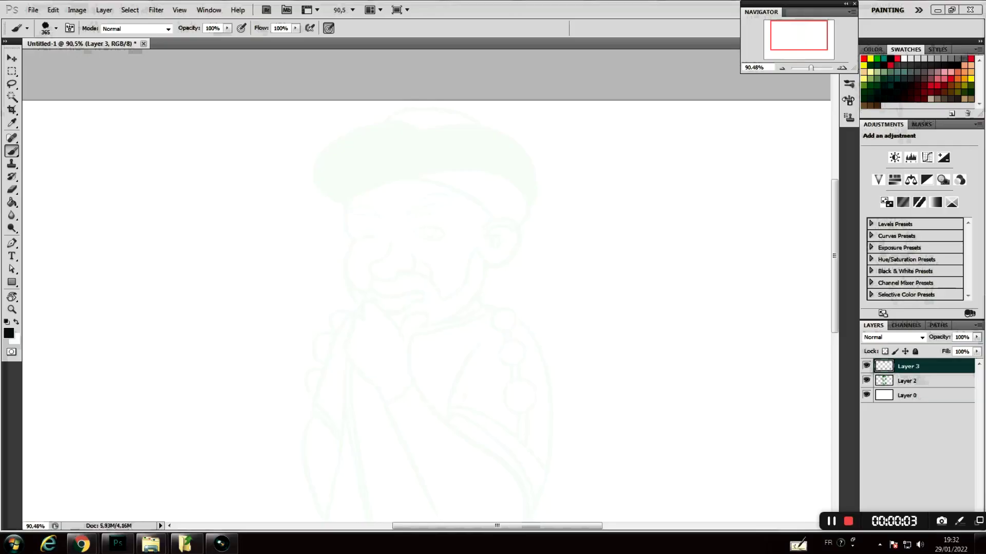
Pick the 37 px round brush tip, shrink it, and test it on the canvas
left_click(849, 100)
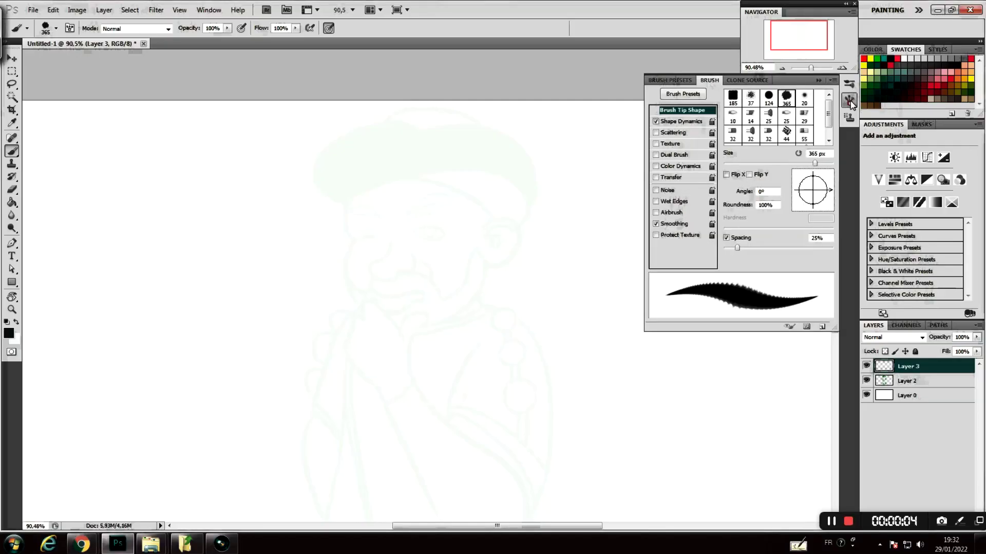
left_click(752, 97)
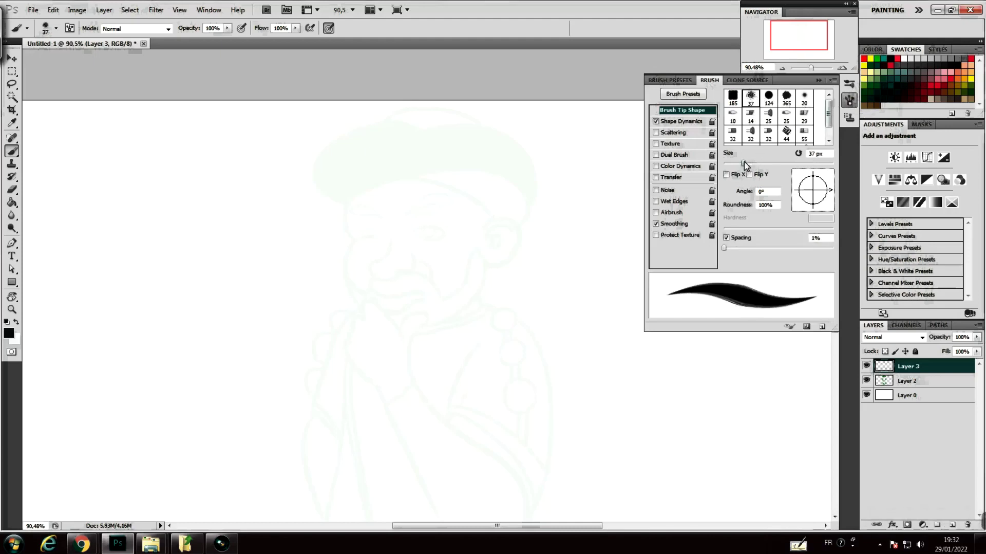
left_click_drag(743, 164, 732, 164)
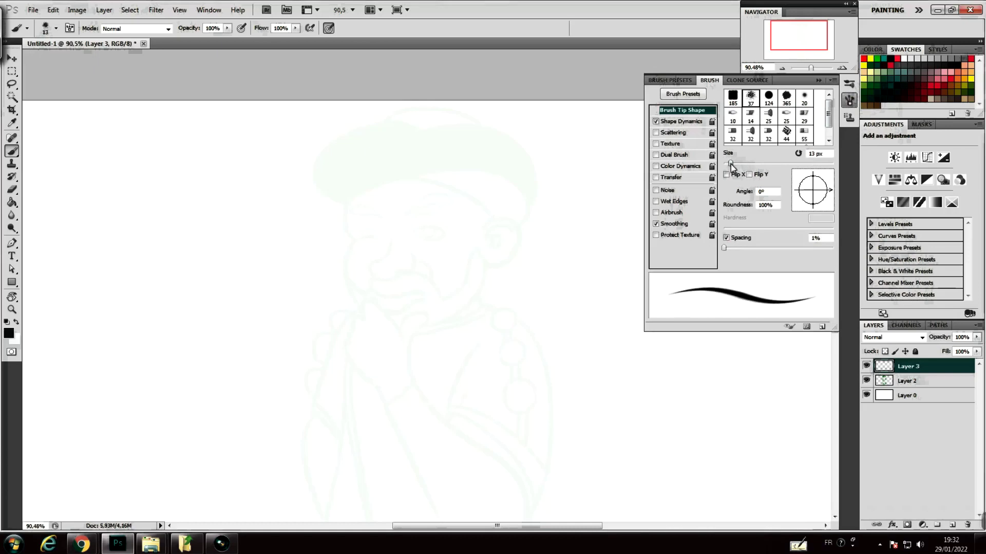
left_click(328, 258)
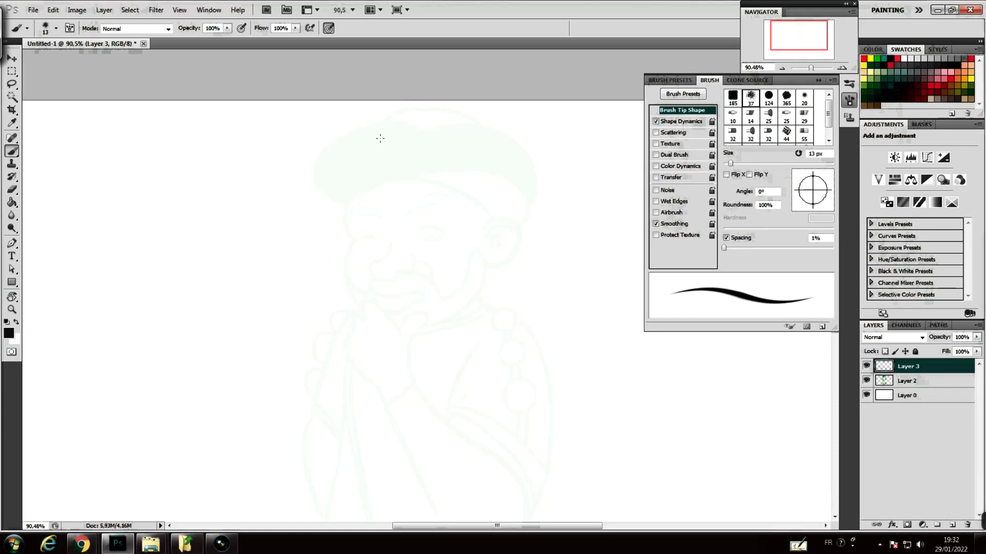
mouse_move(421, 129)
left_mouse_down()
mouse_move(408, 115)
mouse_move(413, 154)
mouse_move(403, 150)
left_mouse_up()
key("ctrl+z")
Set the brush size to 7 px and ink the hat's left curve
left_click(817, 153)
key("BackSpace")
key("Return")
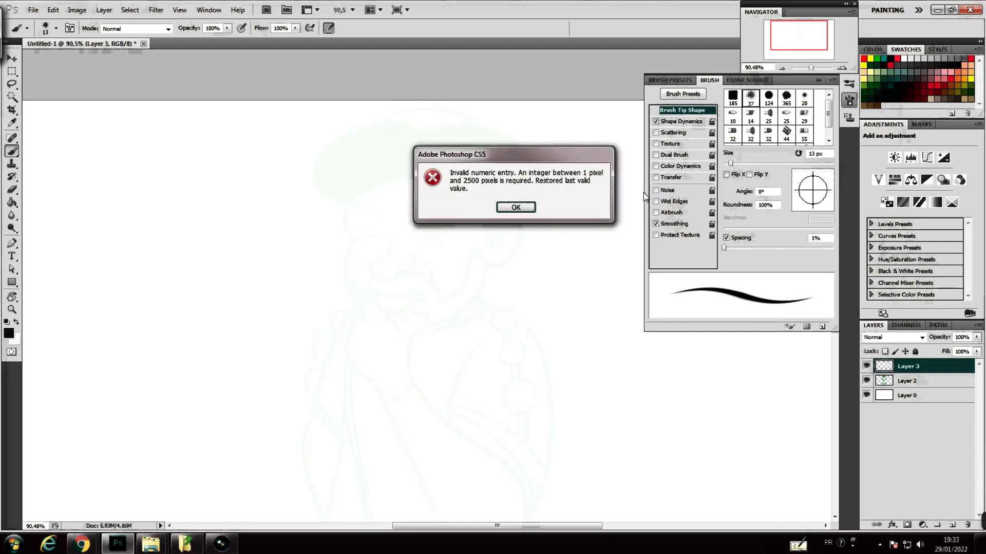
left_click(516, 206)
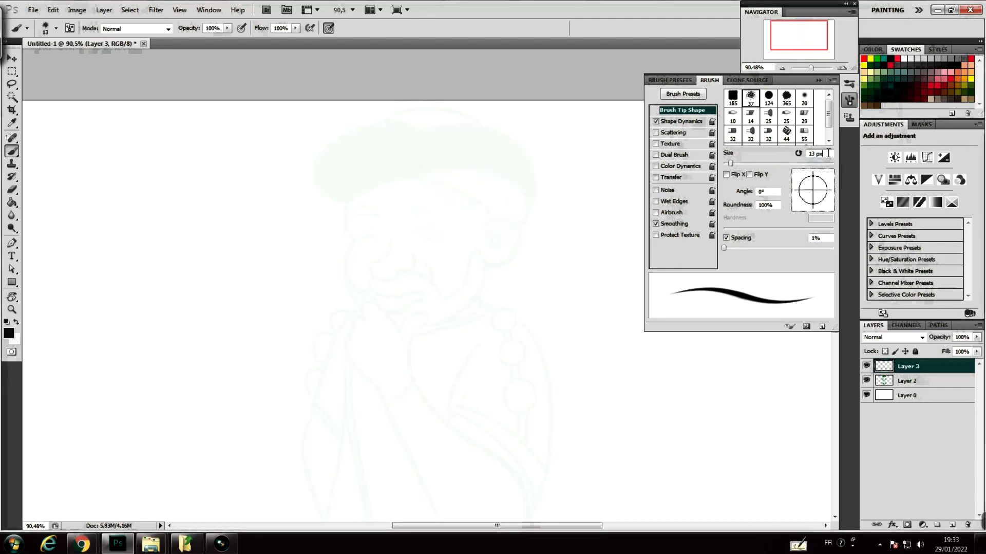
left_click(827, 153)
type("7")
key("Return")
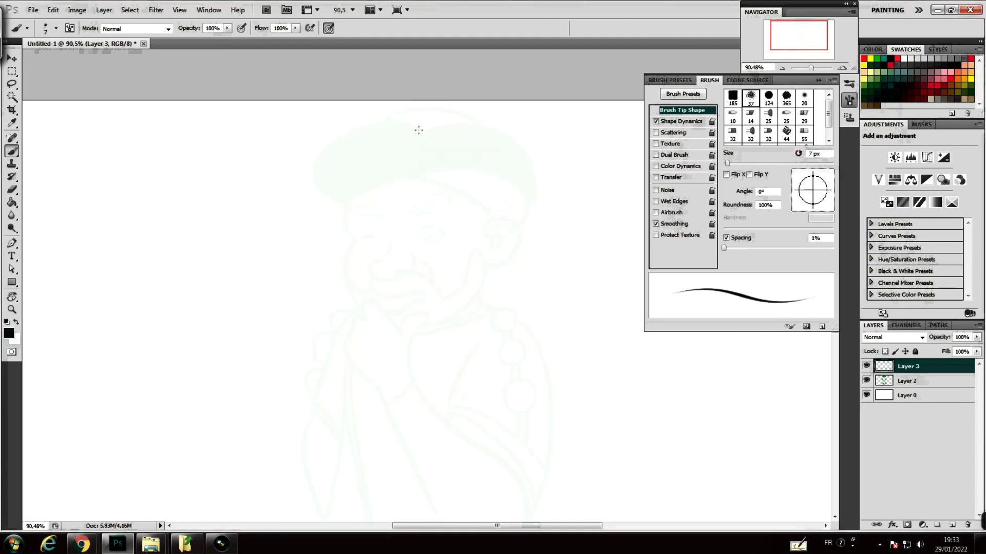
mouse_move(419, 130)
left_mouse_down()
mouse_move(312, 171)
mouse_move(349, 191)
left_mouse_up()
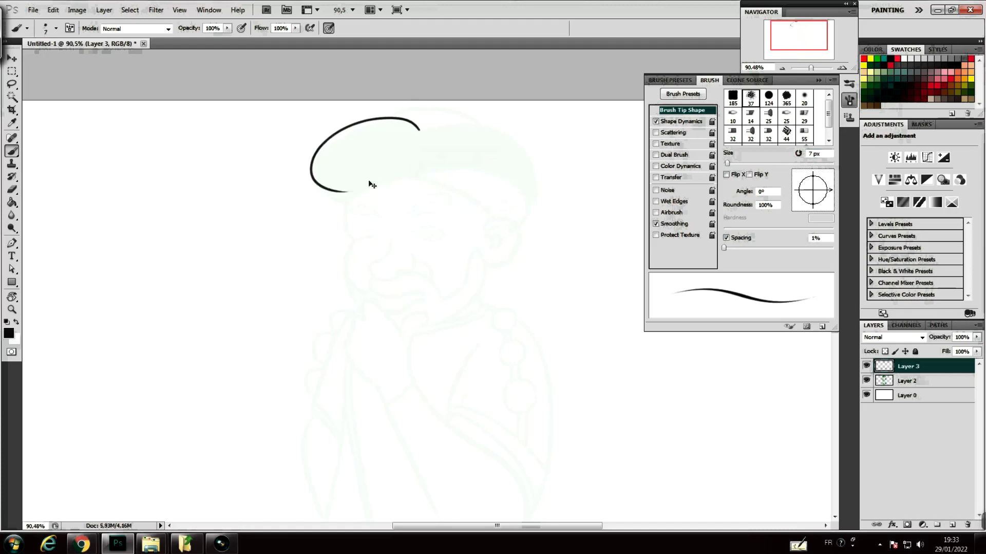
Retry the hat's left curve, then enlarge the brush to 10 px
key("ctrl+z")
mouse_move(417, 130)
left_mouse_down()
mouse_move(374, 122)
mouse_move(360, 201)
left_mouse_up()
key("ctrl+z")
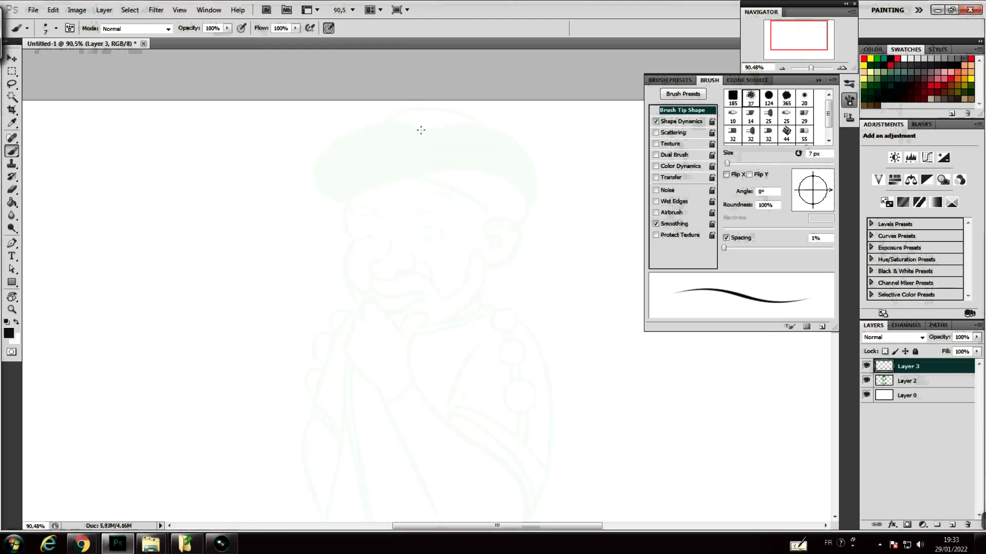
mouse_move(418, 130)
left_mouse_down()
mouse_move(331, 133)
mouse_move(368, 201)
left_mouse_up()
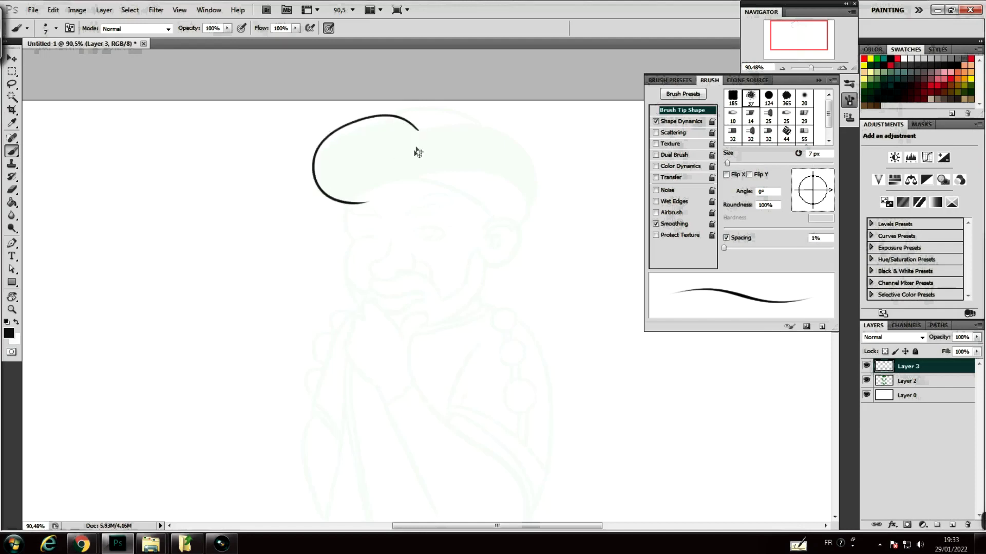
key("ctrl+z")
mouse_move(418, 131)
left_mouse_down()
mouse_move(310, 185)
mouse_move(352, 205)
left_mouse_up()
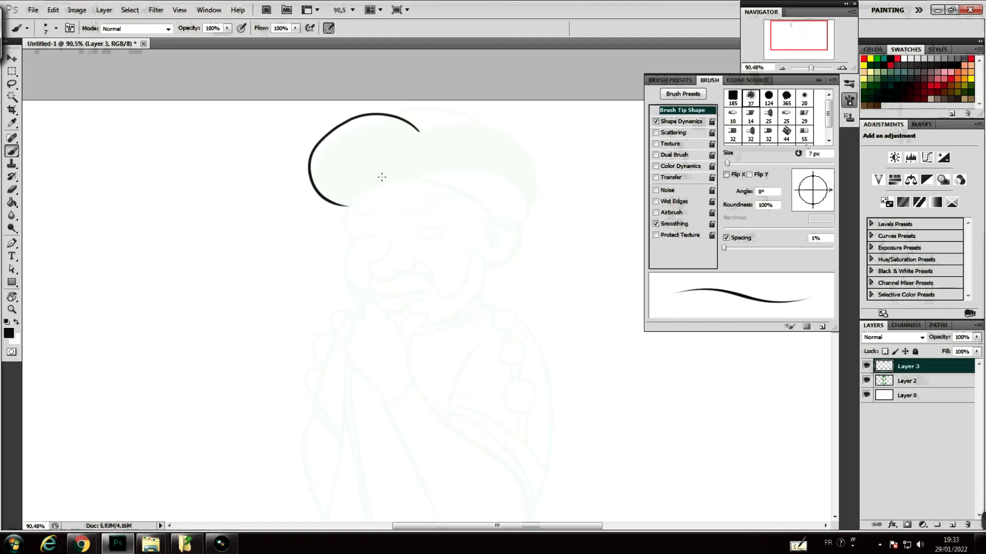
key("ctrl+z")
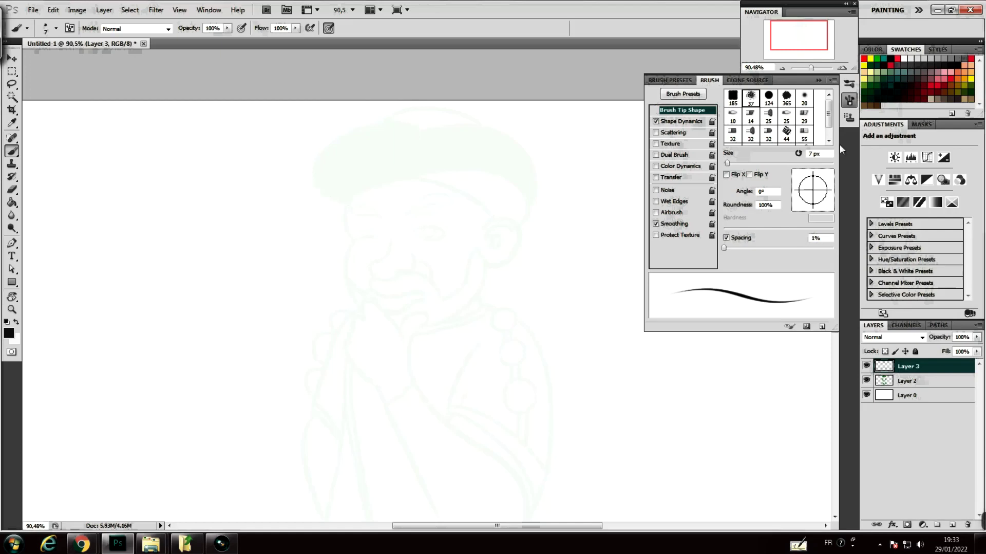
left_click(827, 152)
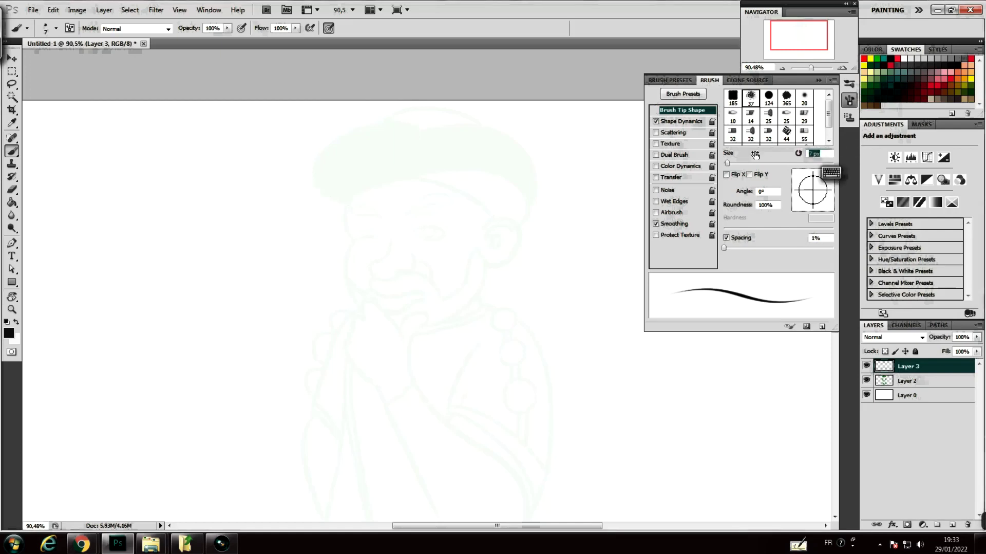
type("10")
left_click_drag(755, 154, 758, 154)
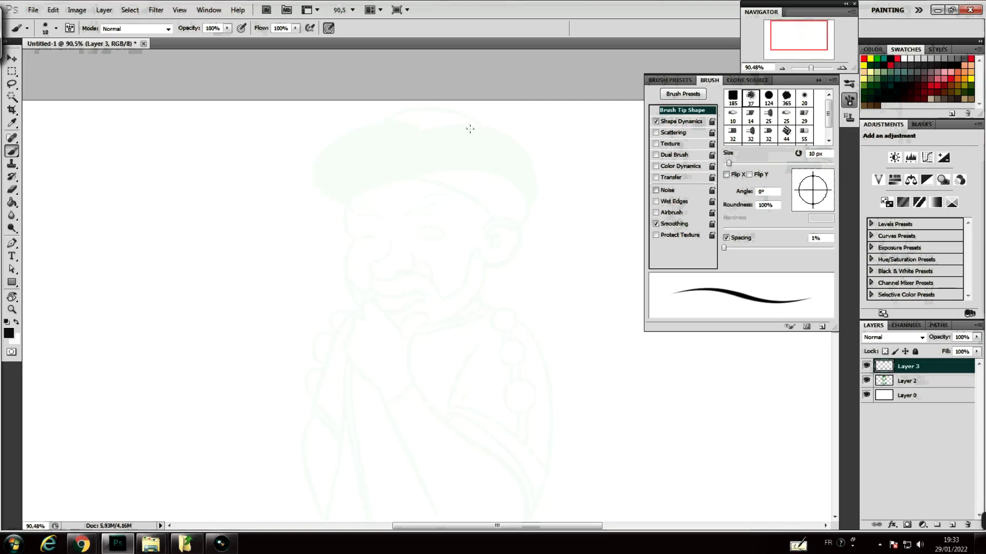
Ink the hat's left outline and continue its lower edge to the right
mouse_move(417, 127)
left_mouse_down()
mouse_move(313, 159)
mouse_move(326, 216)
left_mouse_up()
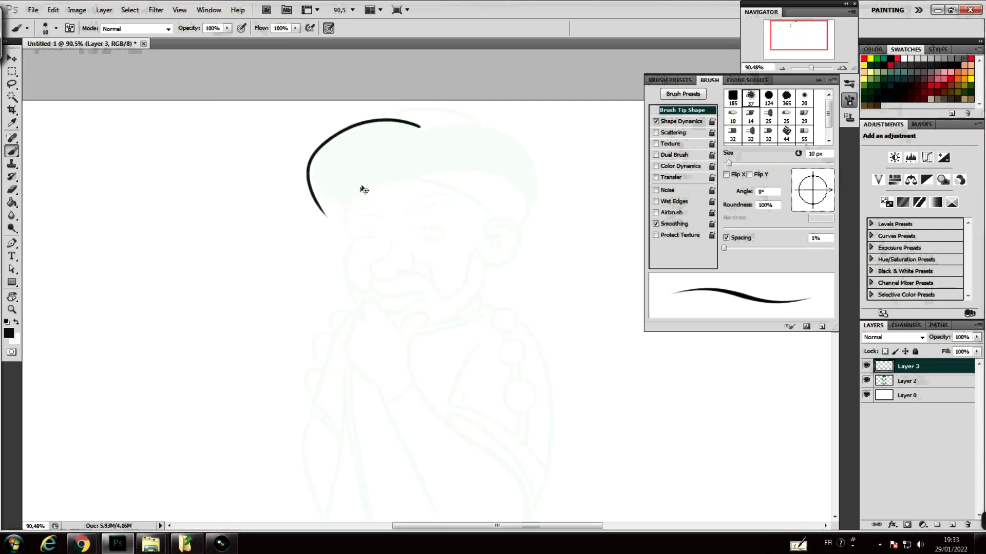
key("ctrl+z")
mouse_move(416, 130)
left_mouse_down()
mouse_move(334, 137)
mouse_move(355, 197)
left_mouse_up()
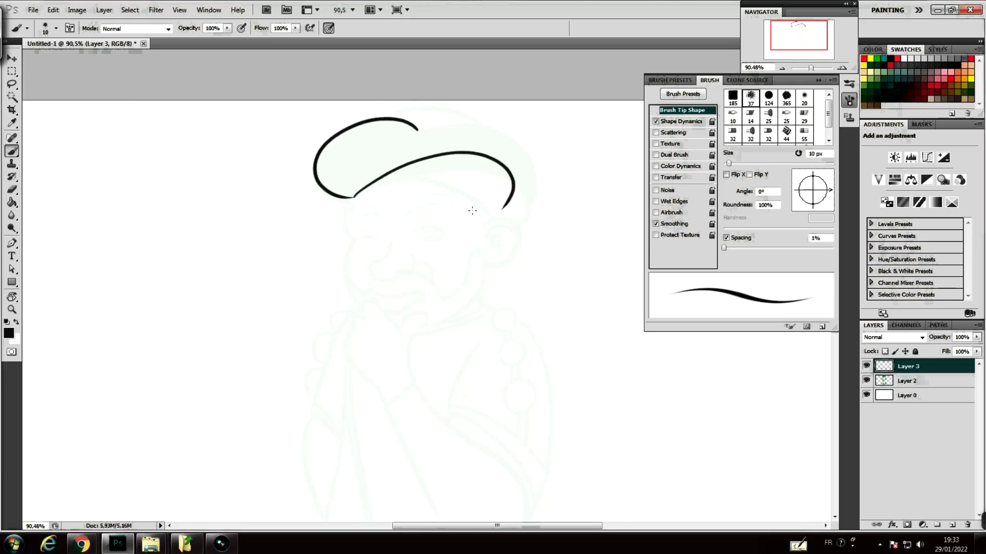
mouse_move(359, 196)
left_mouse_down()
mouse_move(520, 165)
mouse_move(512, 222)
left_mouse_up()
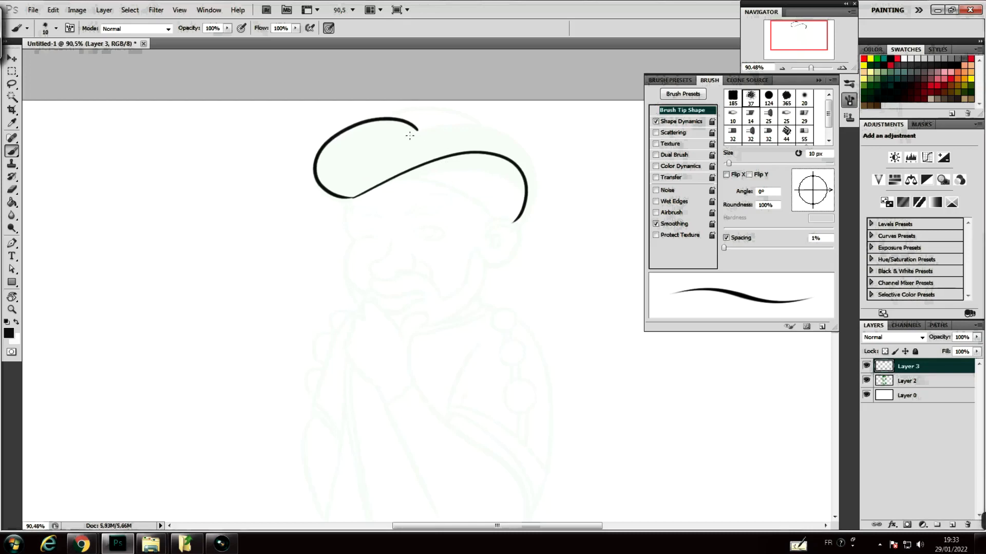
Ink the hat's top fold down the right side, discarding trial strokes
mouse_move(374, 151)
left_mouse_down()
mouse_move(442, 114)
mouse_move(540, 164)
mouse_move(533, 198)
left_mouse_up()
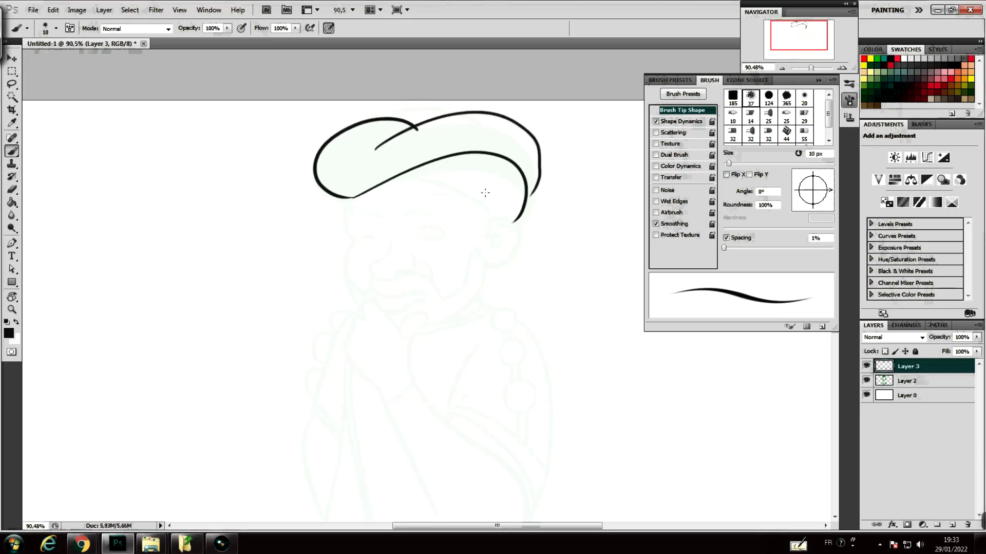
key("ctrl+z")
mouse_move(371, 145)
left_mouse_down()
mouse_move(555, 164)
mouse_move(536, 223)
left_mouse_up()
key("ctrl+z")
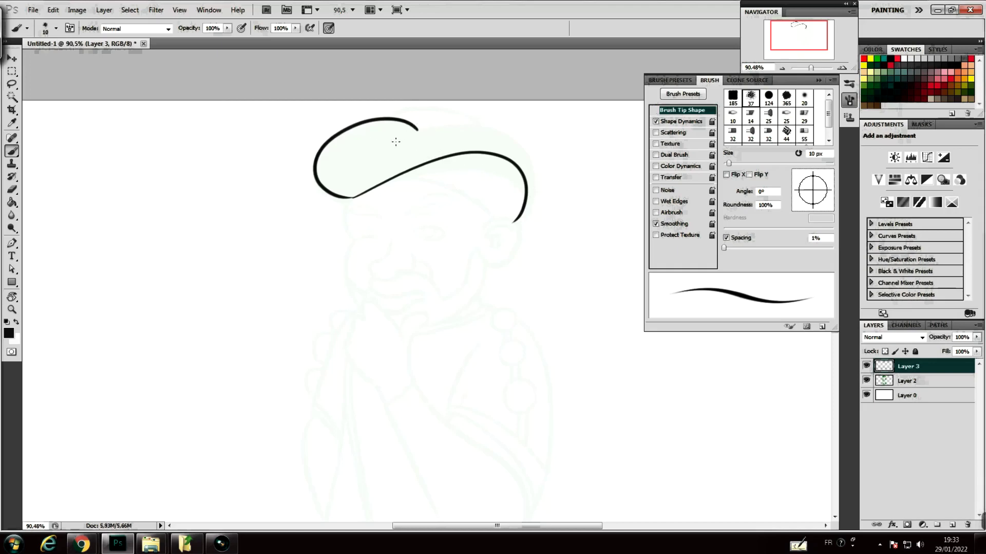
mouse_move(390, 146)
left_mouse_down()
mouse_move(544, 131)
mouse_move(514, 222)
left_mouse_up()
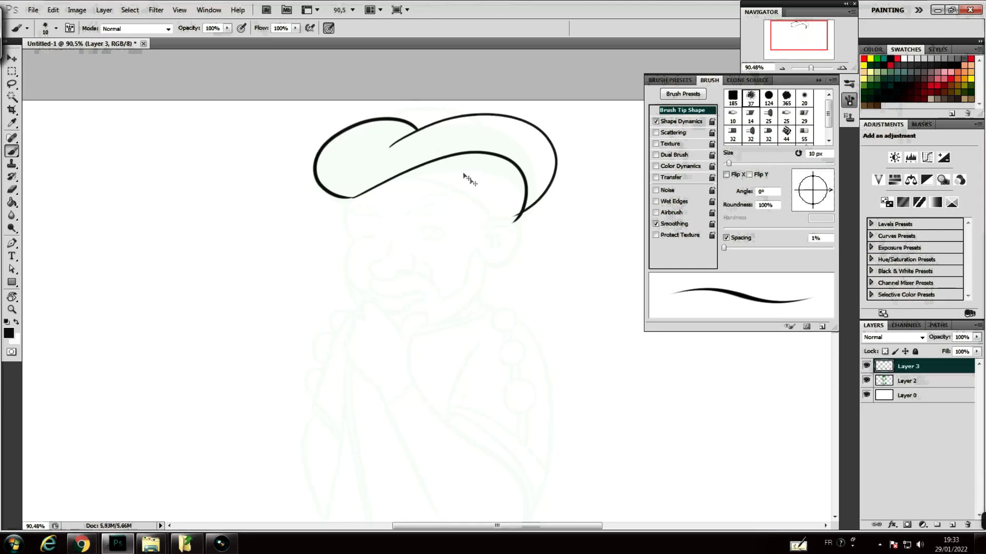
key("ctrl+z")
mouse_move(389, 148)
left_mouse_down()
mouse_move(524, 140)
mouse_move(519, 211)
left_mouse_up()
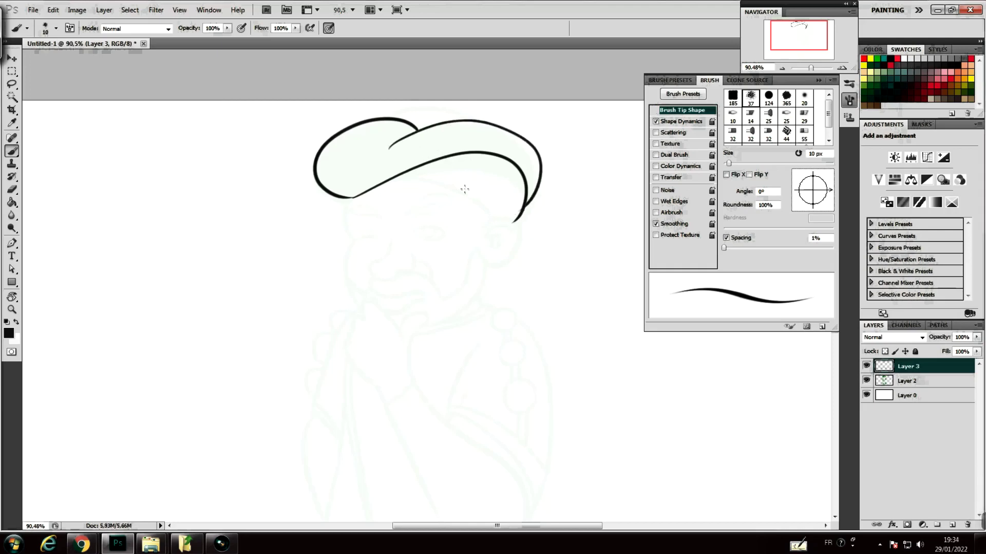
key("ctrl+z")
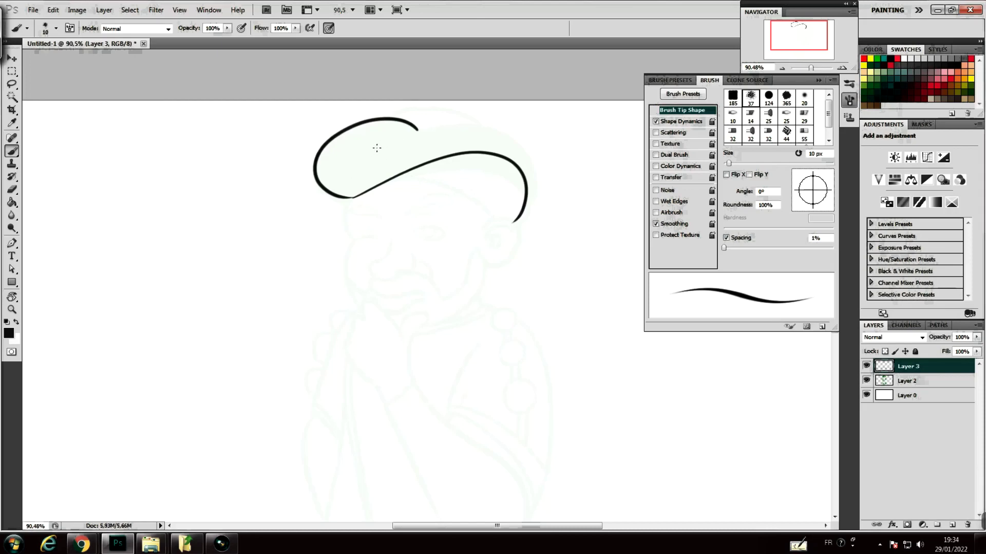
mouse_move(367, 152)
left_mouse_down()
mouse_move(405, 126)
mouse_move(547, 154)
mouse_move(529, 194)
left_mouse_up()
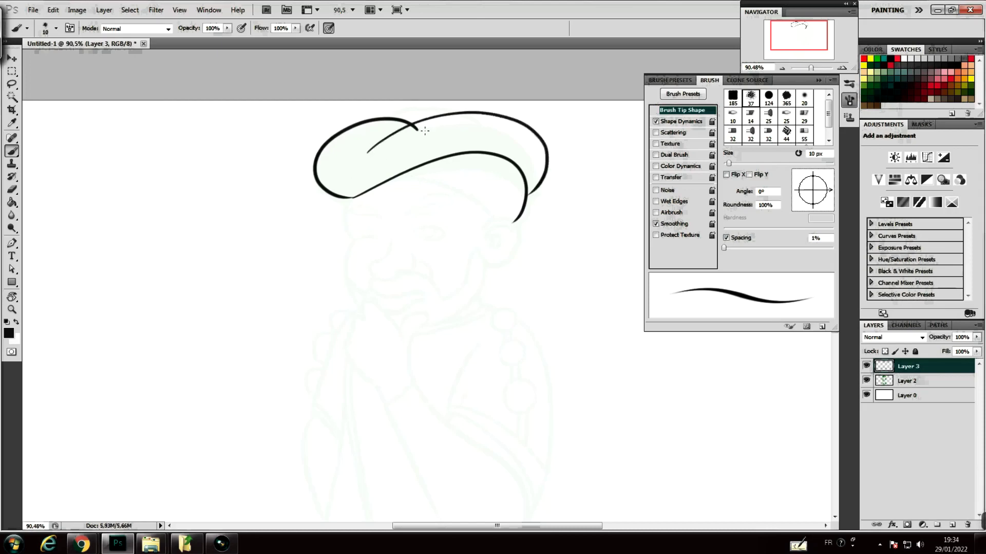
mouse_move(456, 109)
left_mouse_down()
mouse_move(392, 117)
mouse_move(445, 108)
left_mouse_up()
key("ctrl+z")
key("e")
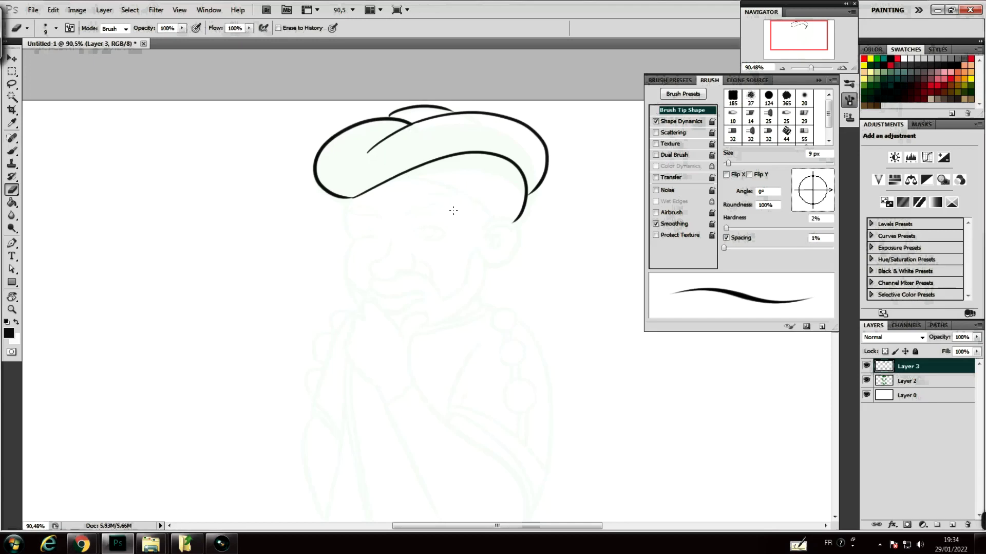
With the brush, try a curve under the hat brim and discard it
key("b")
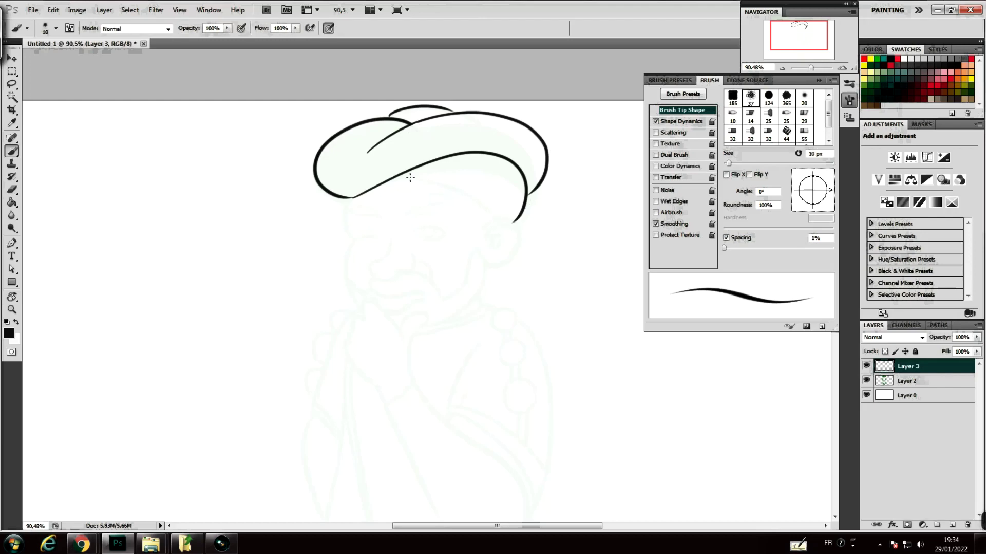
left_click_drag(401, 175, 508, 209)
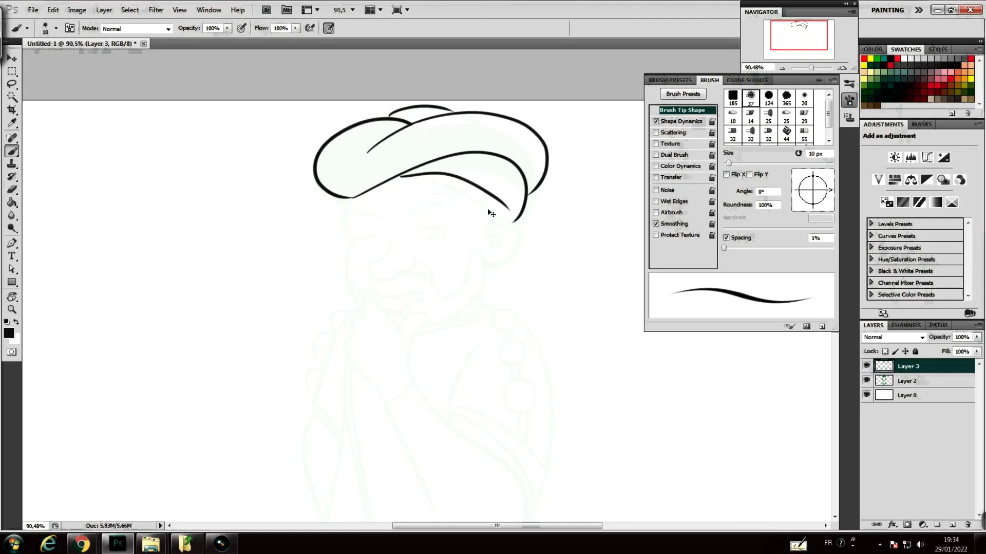
key("ctrl+z")
mouse_move(395, 178)
left_mouse_down()
mouse_move(514, 213)
mouse_move(495, 270)
left_mouse_up()
key("ctrl+z")
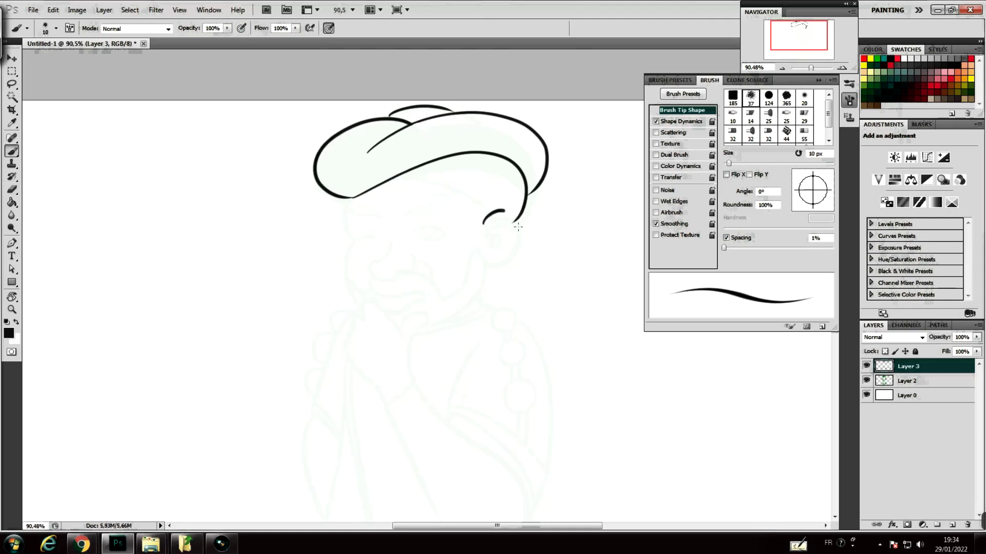
Ink a closed ear loop on the right side of the face
key("ctrl+z")
left_click_drag(483, 226, 494, 272)
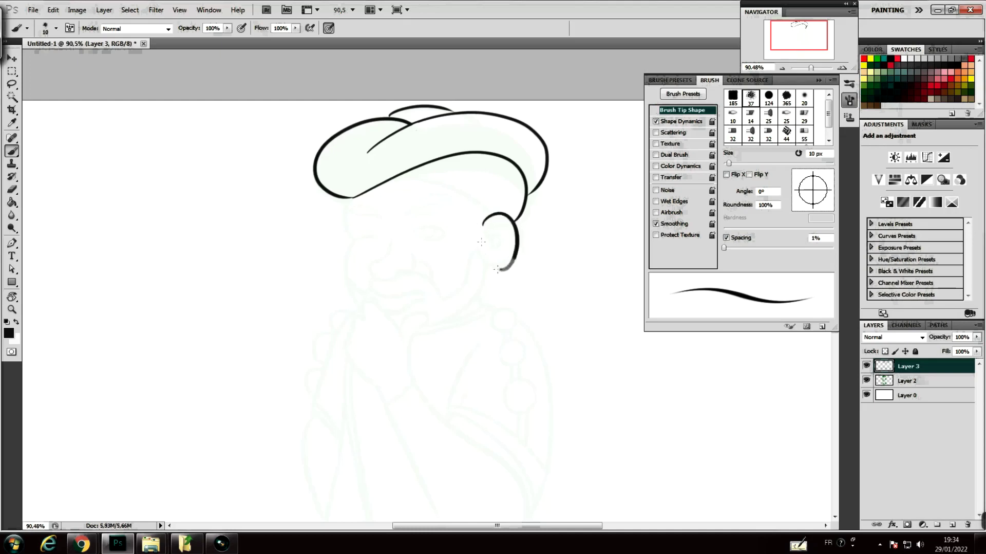
key("ctrl+z")
left_click_drag(482, 227, 487, 255)
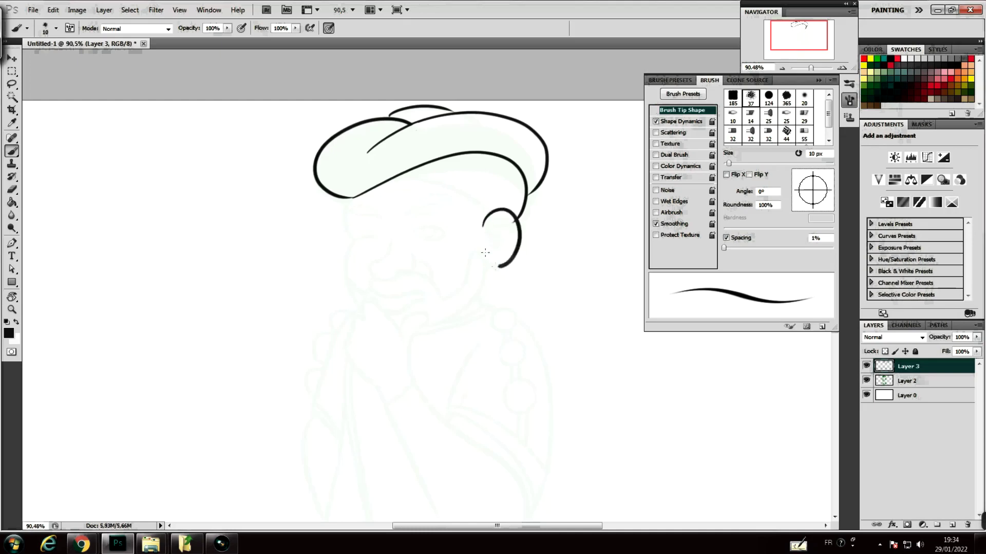
key("ctrl+z")
left_click_drag(484, 225, 482, 254)
key("ctrl+z")
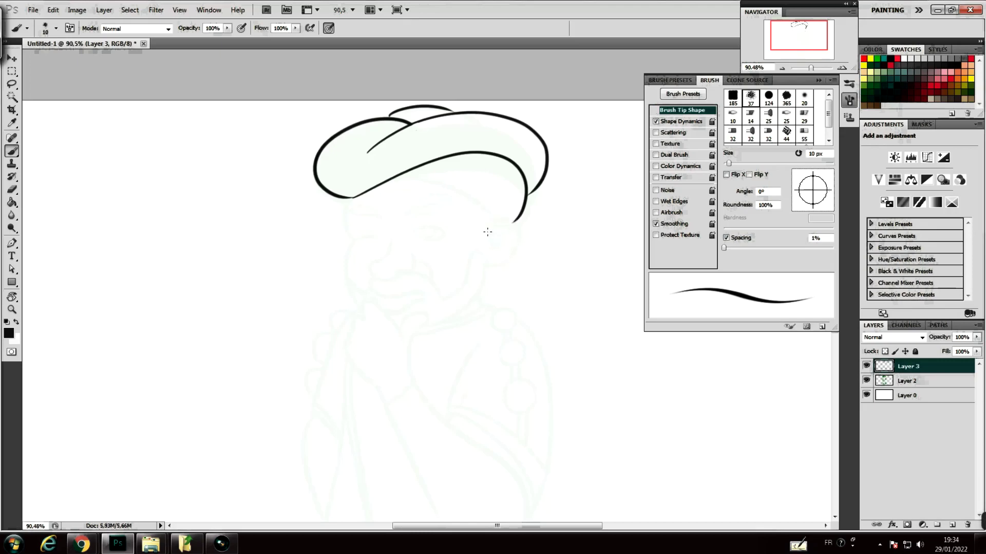
left_click_drag(488, 228, 501, 268)
key("ctrl+z")
mouse_move(485, 229)
left_mouse_down()
mouse_move(500, 268)
mouse_move(485, 254)
left_mouse_up()
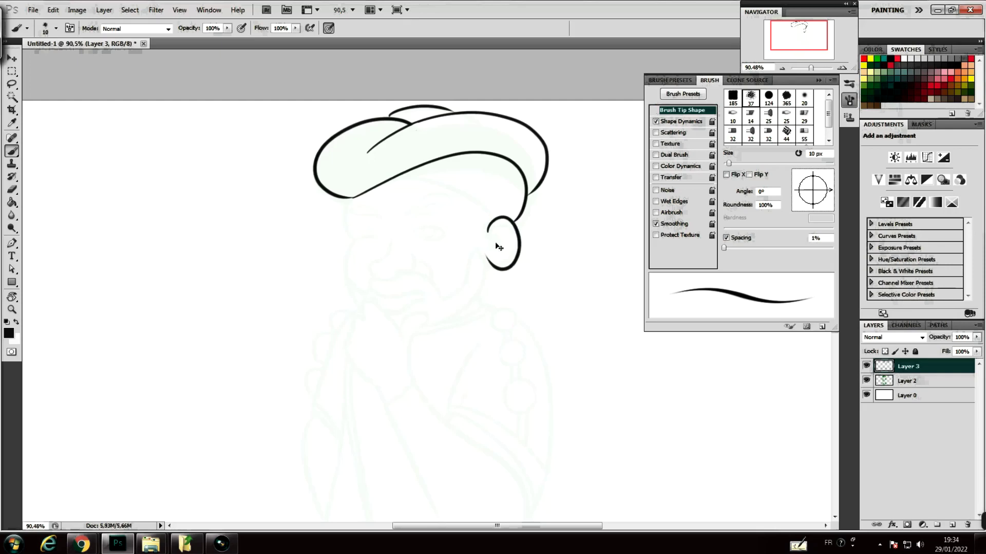
key("ctrl+alt+z")
key("ctrl+alt+z")
mouse_move(486, 227)
left_mouse_down()
mouse_move(483, 259)
mouse_move(504, 244)
left_mouse_up()
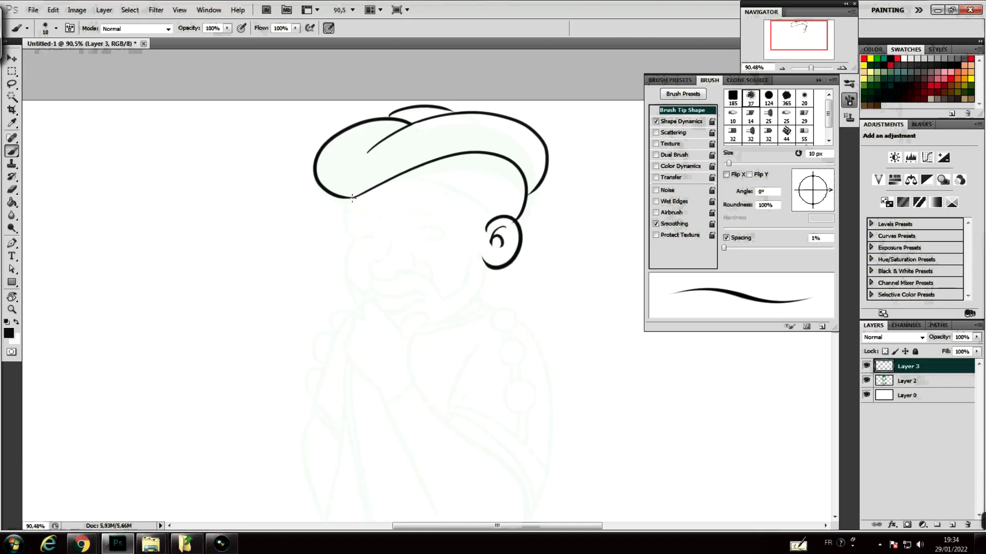
Try several strokes for the face's left edge under the turban
left_click_drag(352, 196, 351, 233)
key("ctrl+z")
left_click_drag(352, 195, 357, 242)
key("ctrl+z")
left_click_drag(351, 196, 354, 301)
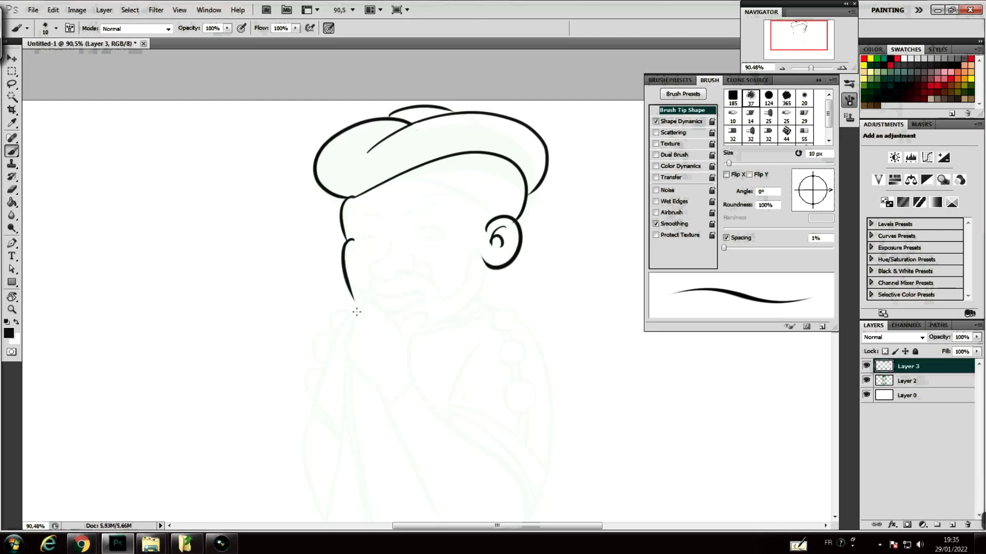
key("ctrl+z")
Ink the lower face line running down from the hook
left_click_drag(347, 239, 360, 296)
key("ctrl+z")
left_click_drag(348, 241, 351, 298)
key("ctrl+z")
left_click_drag(349, 241, 361, 305)
key("ctrl+z")
left_click_drag(346, 239, 359, 302)
key("ctrl+z")
left_click_drag(350, 240, 368, 305)
key("ctrl+z")
left_click_drag(351, 242, 365, 306)
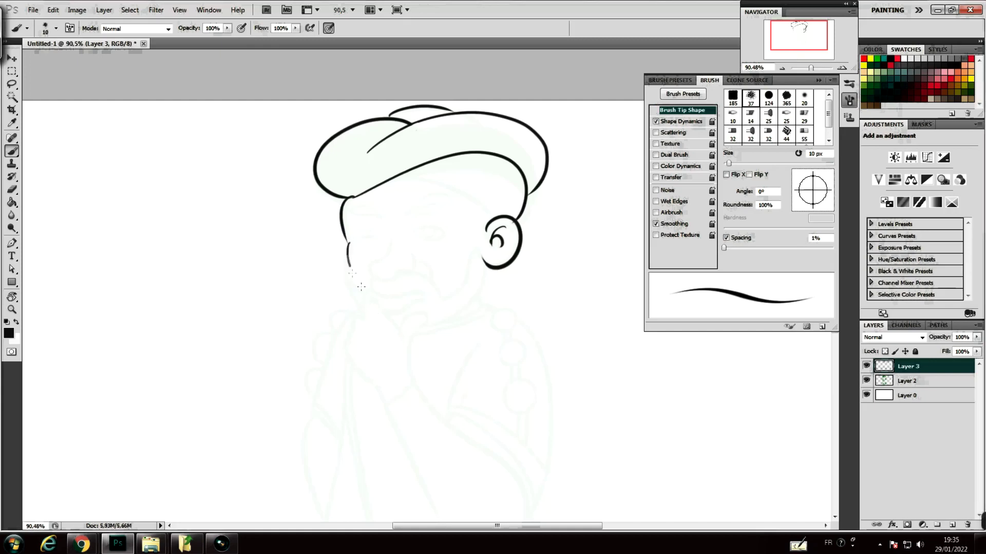
key("ctrl+z")
left_click_drag(349, 241, 360, 305)
Ink a rounded nose in thick black
left_click_drag(390, 226, 416, 259)
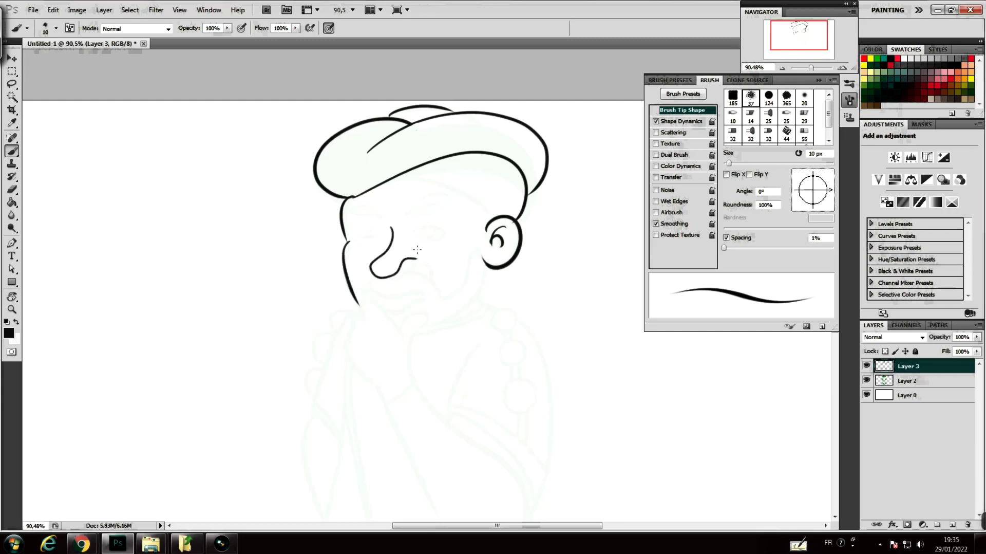
key("ctrl+z")
left_click_drag(394, 229, 404, 247)
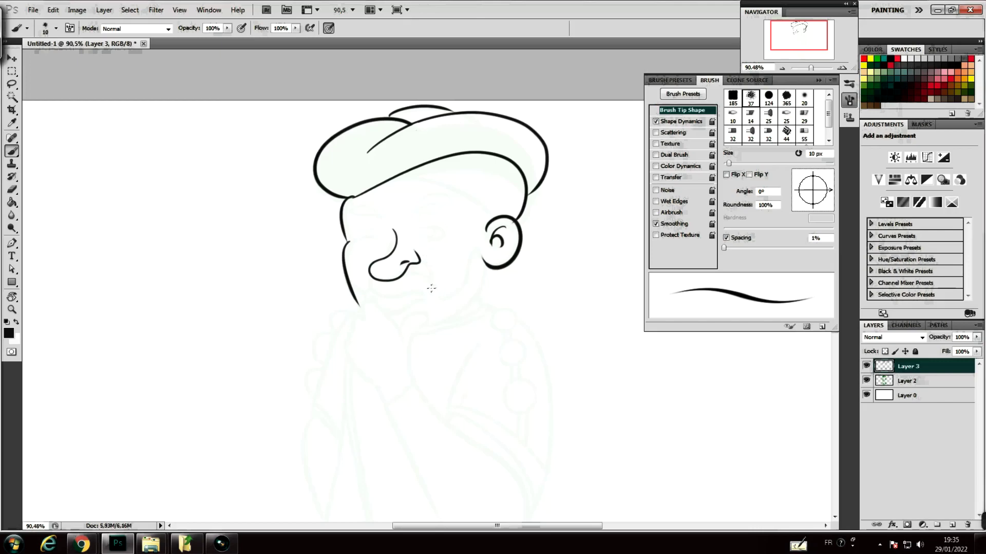
Ink the jawline from below the ear down to the chin
left_click_drag(490, 268, 426, 331)
key("ctrl+z")
left_click_drag(490, 265, 413, 326)
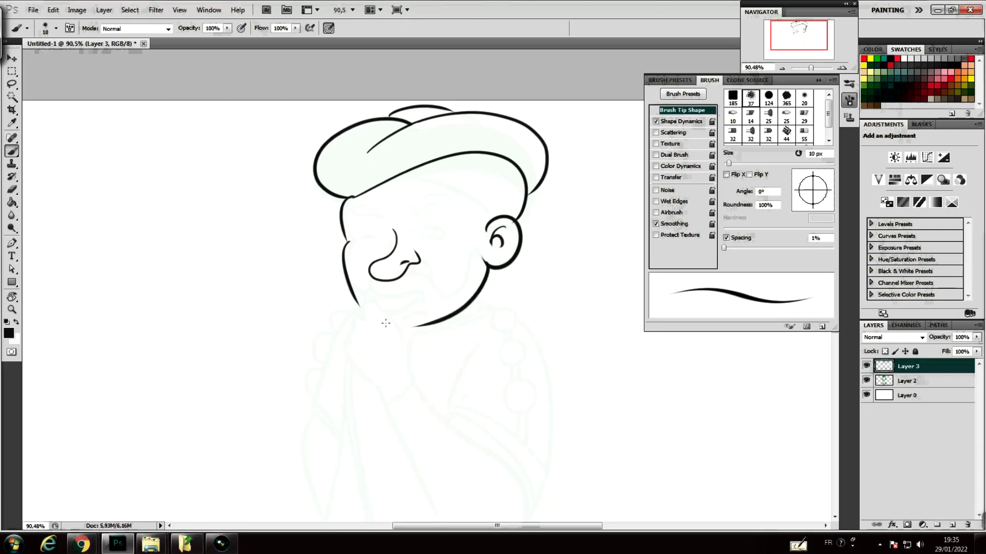
key("ctrl+z")
left_click_drag(486, 263, 429, 327)
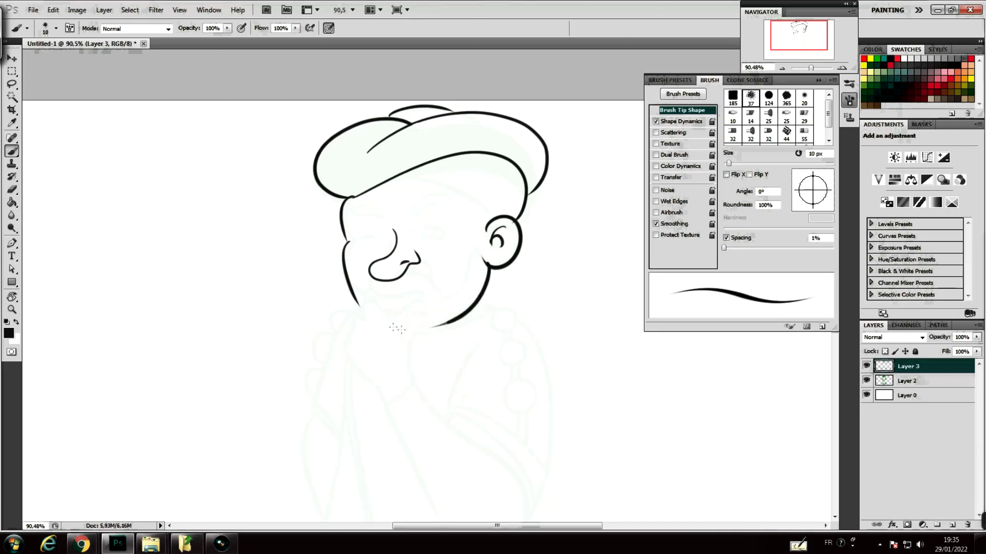
key("ctrl+z")
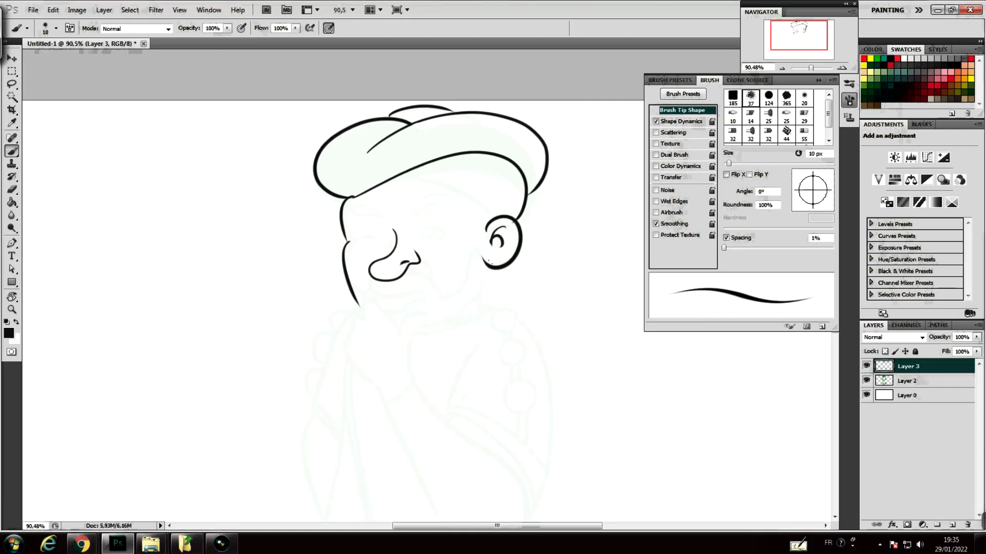
left_click_drag(488, 265, 419, 327)
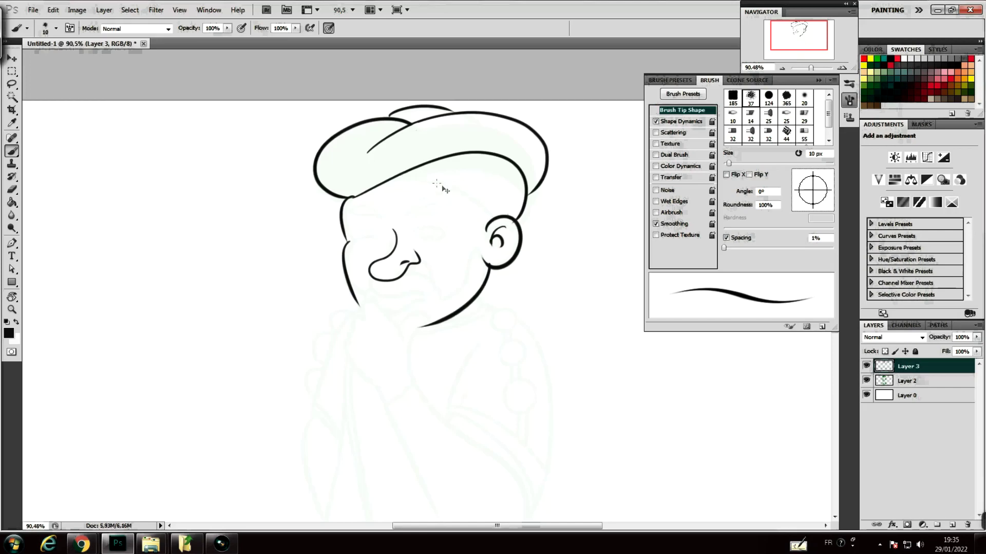
Ink the turban's lower edge to the ear top and erase a small bit of ear outline
mouse_move(399, 179)
left_mouse_down()
mouse_move(498, 216)
mouse_move(499, 227)
left_mouse_up()
key("ctrl+alt+z")
key("ctrl+z")
left_click_drag(394, 176, 486, 212)
key("ctrl+z")
left_click_drag(395, 176, 495, 221)
key("ctrl+z")
key("ctrl+alt+z")
left_click_drag(391, 177, 494, 218)
key("e")
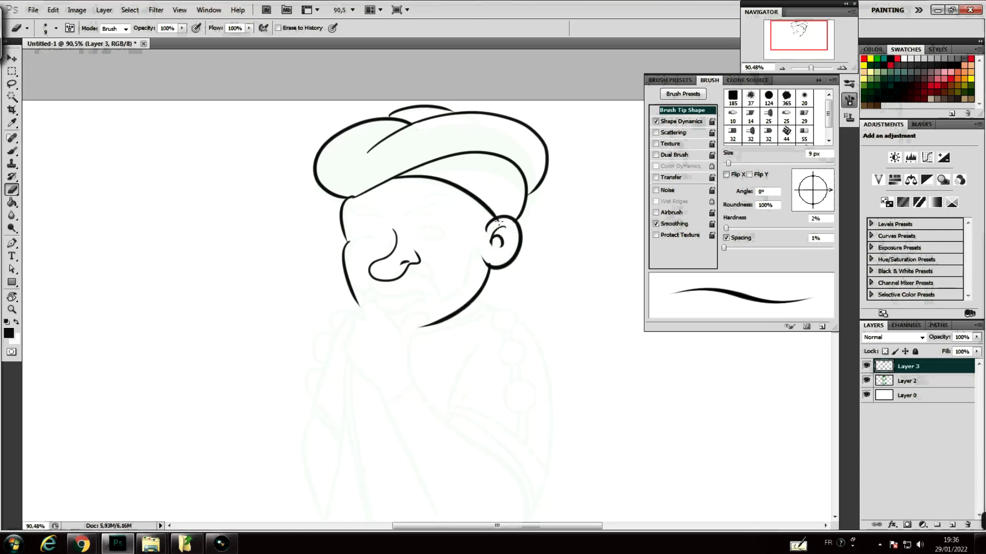
left_click_drag(491, 258, 490, 260)
With the brush, ink a small finger curl at the chin
key("b")
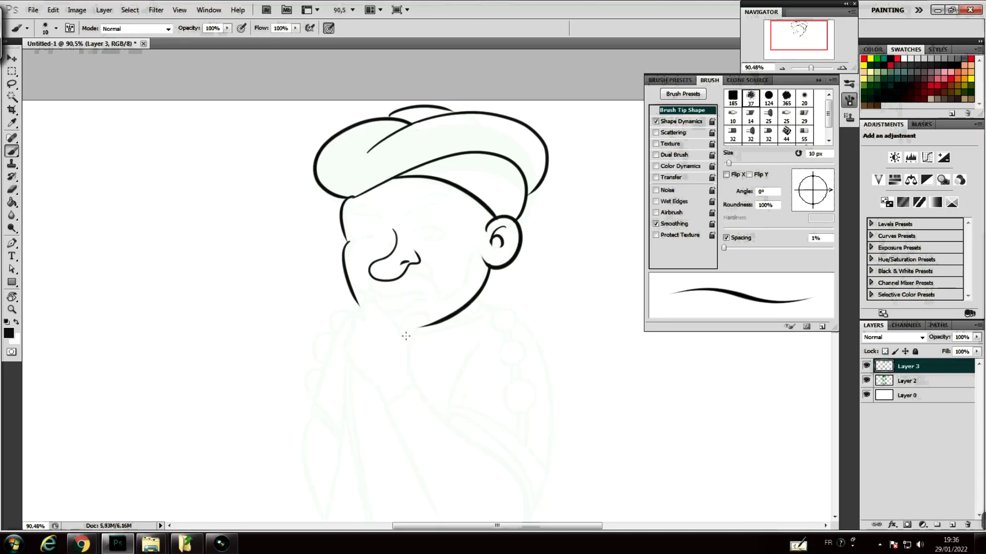
left_click_drag(400, 327, 419, 325)
key("ctrl+z")
mouse_move(400, 333)
left_mouse_down()
mouse_move(429, 324)
mouse_move(424, 349)
left_mouse_up()
key("ctrl+z")
left_click_drag(424, 314, 415, 362)
key("ctrl+z")
key("ctrl+z")
left_click_drag(373, 298, 344, 342)
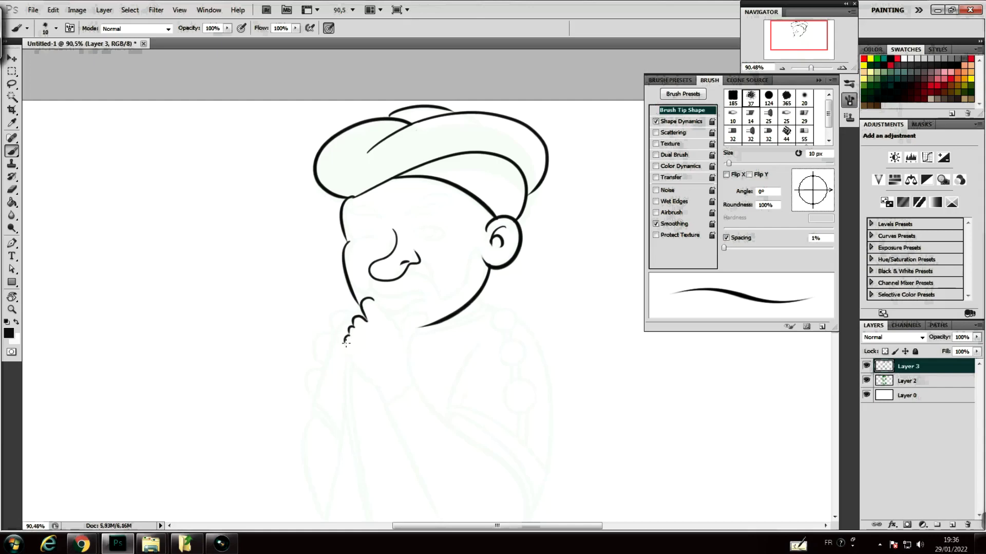
Ink a rounded finger below the chin
left_click_drag(373, 298, 419, 338)
key("ctrl+z")
left_click_drag(371, 299, 395, 355)
key("ctrl+z")
left_click_drag(371, 299, 398, 365)
key("ctrl+z")
left_click_drag(373, 302, 408, 357)
key("ctrl+z")
mouse_move(401, 321)
left_mouse_down()
mouse_move(430, 309)
mouse_move(409, 352)
left_mouse_up()
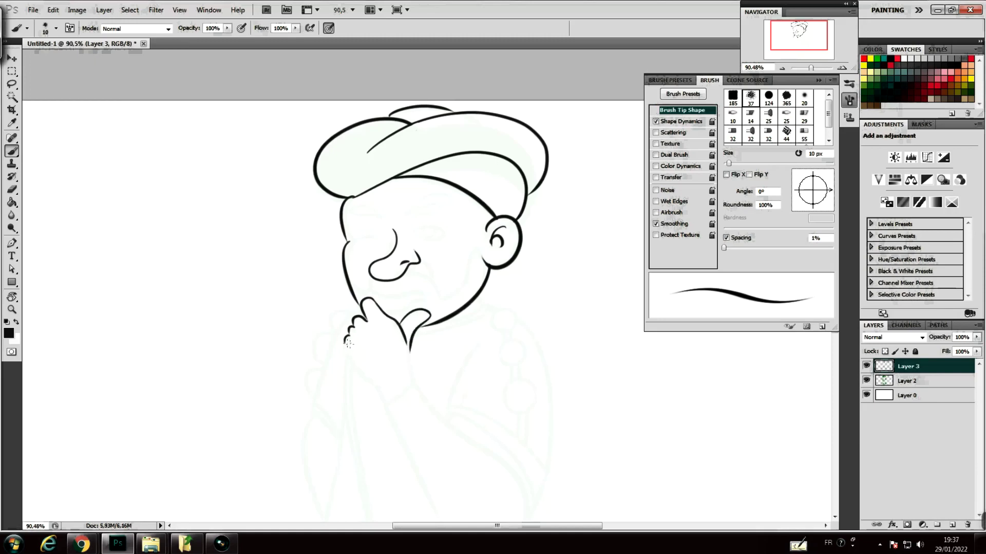
Sketch the hand outline below the fingers and extend the thumb's lower tail
left_click_drag(346, 337, 390, 414)
key("ctrl+z")
key("ctrl+z")
left_click_drag(367, 380, 389, 405)
key("ctrl+z")
key("ctrl+z")
key("ctrl+z")
key("ctrl+z")
left_click_drag(345, 334, 393, 411)
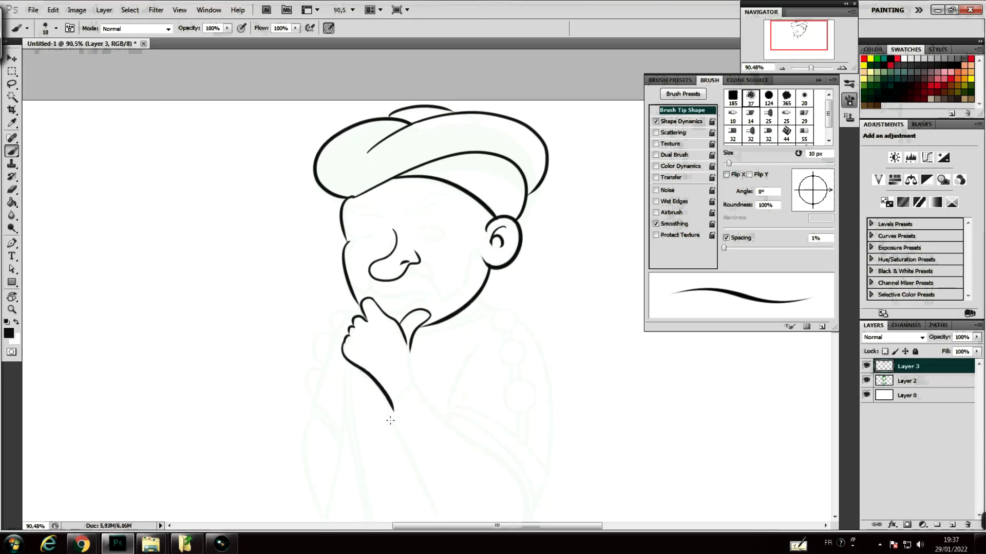
key("ctrl+z")
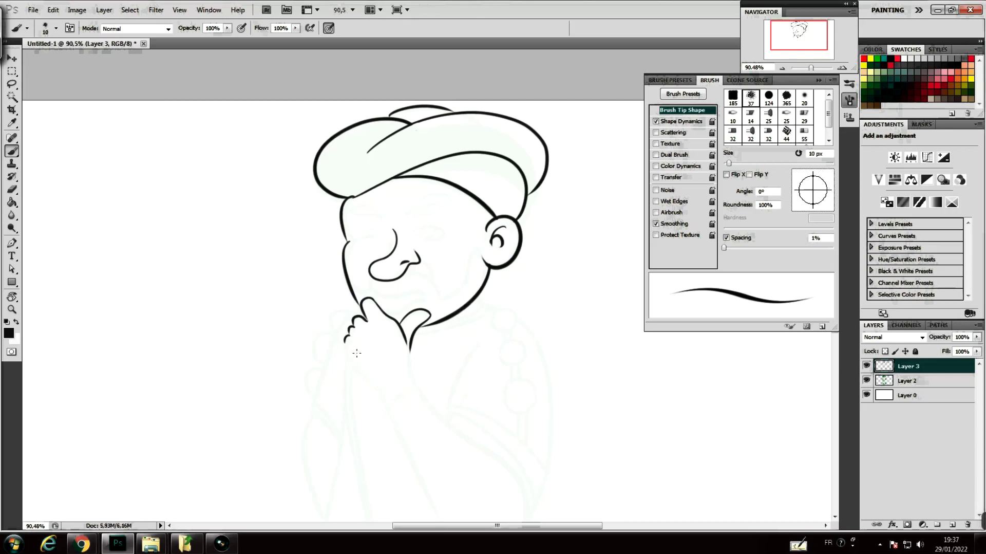
left_click_drag(346, 339, 381, 401)
left_click_drag(408, 340, 410, 353)
Ink the hand's lower edge down from the fingertips
key("ctrl+z")
left_click_drag(345, 338, 379, 404)
key("ctrl+z")
left_click_drag(344, 339, 374, 400)
key("ctrl+z")
left_click_drag(345, 338, 396, 406)
key("ctrl+z")
left_click_drag(346, 337, 377, 406)
Ink the thumb outline down the hand, undoing strokes that don't fit
left_click_drag(410, 344, 418, 382)
key("ctrl+z")
left_click_drag(410, 344, 413, 380)
key("ctrl+z")
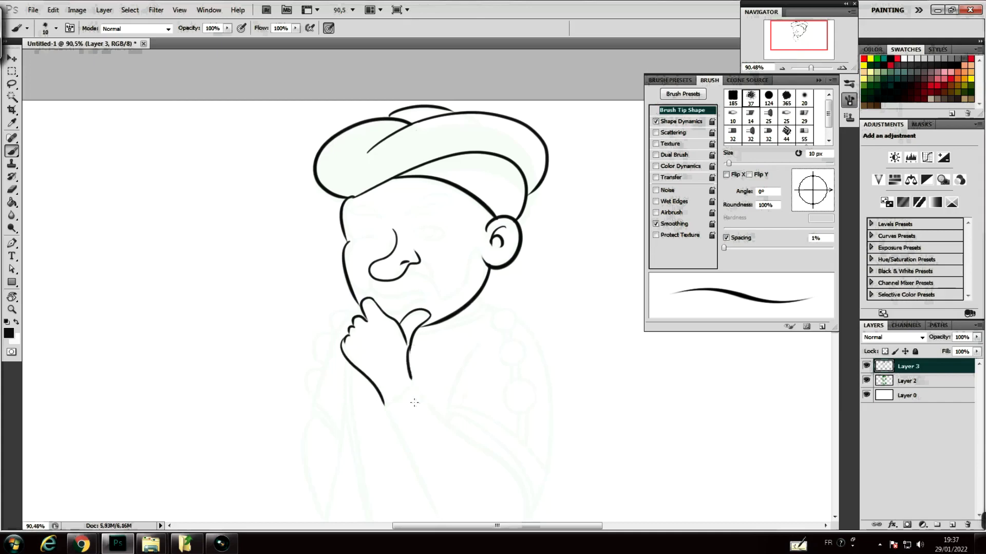
key("ctrl+z")
mouse_move(410, 345)
left_mouse_down()
mouse_move(417, 385)
mouse_move(382, 406)
left_mouse_up()
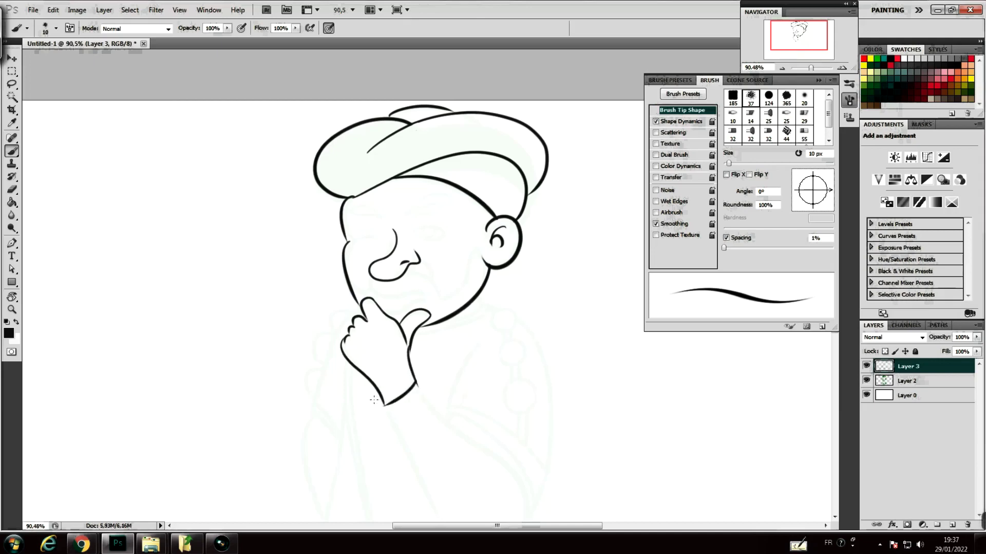
key("ctrl+z")
left_click_drag(416, 381, 385, 404)
key("ctrl+z")
Draw the sleeve line down-left from the finger after several retries
left_click_drag(358, 308, 328, 401)
key("ctrl+z")
left_click_drag(358, 305, 324, 400)
key("ctrl+z")
left_click_drag(360, 303, 308, 398)
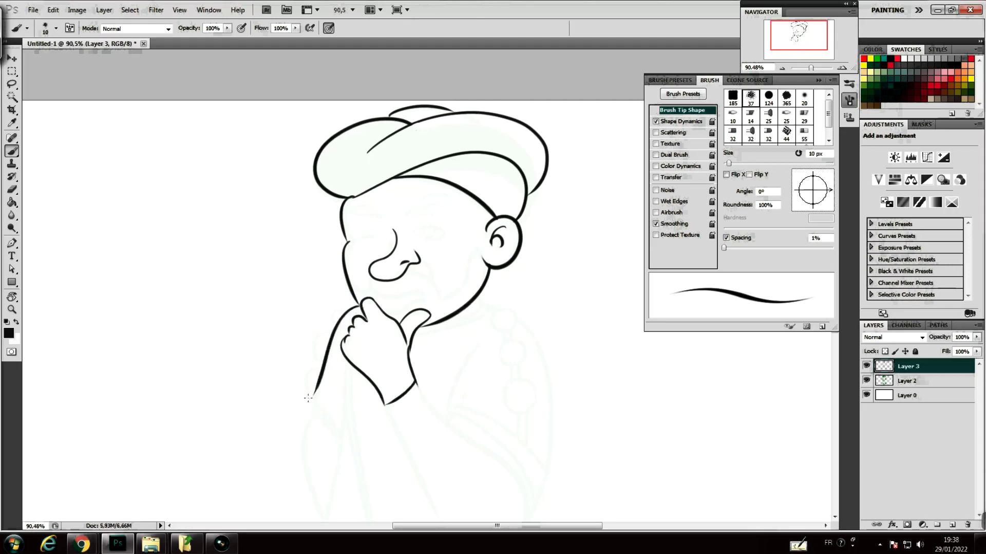
key("ctrl+z")
left_click_drag(358, 306, 324, 391)
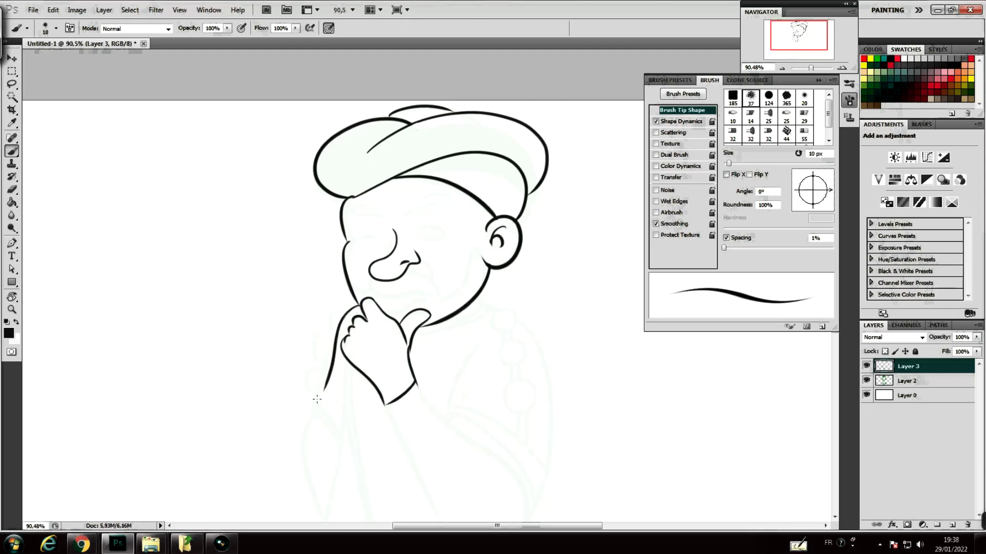
key("ctrl+z")
left_click_drag(356, 304, 310, 402)
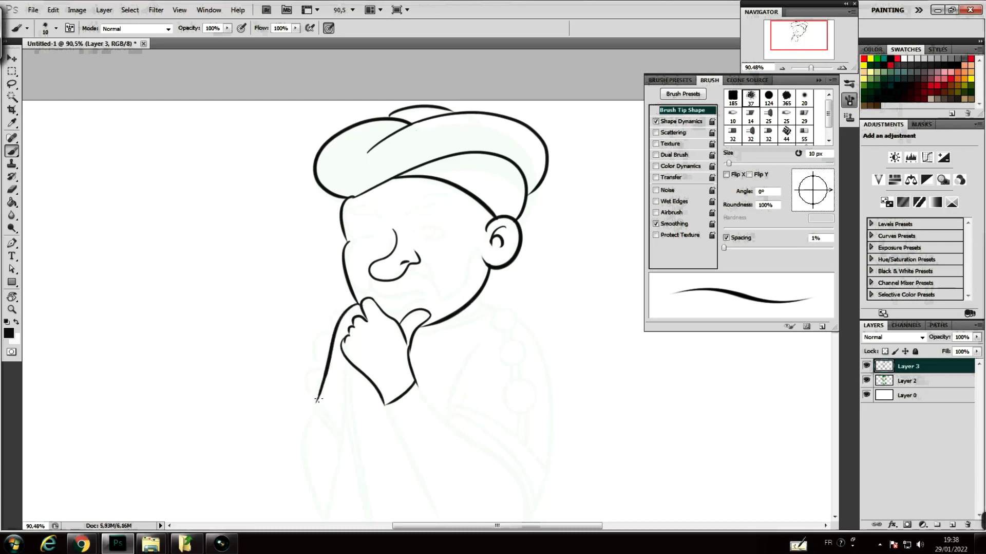
Extend the sleeve line, add the cuff line, and draw a long line below the hand
mouse_move(318, 396)
left_mouse_down()
mouse_move(315, 409)
mouse_move(342, 439)
left_mouse_up()
left_click_drag(320, 402, 343, 427)
left_click_drag(349, 362, 342, 516)
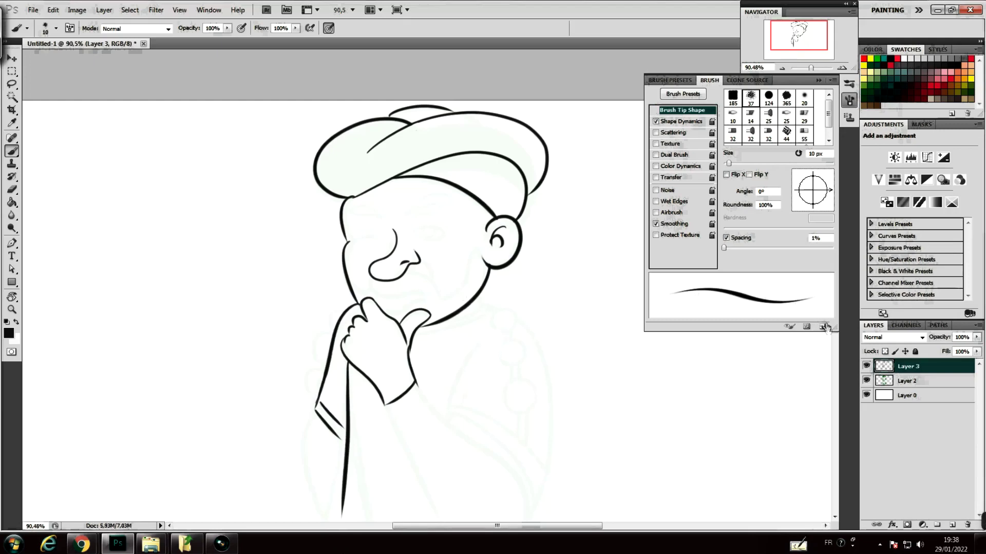
left_click(819, 80)
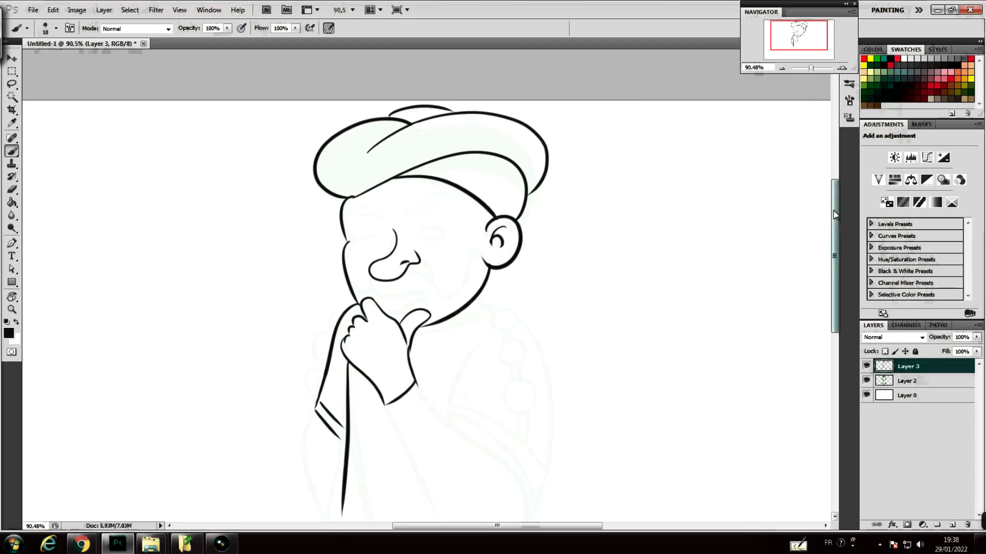
Scroll down and undo the long vertical stroke below the hand, keeping the cuff band
left_click_drag(834, 220, 835, 267)
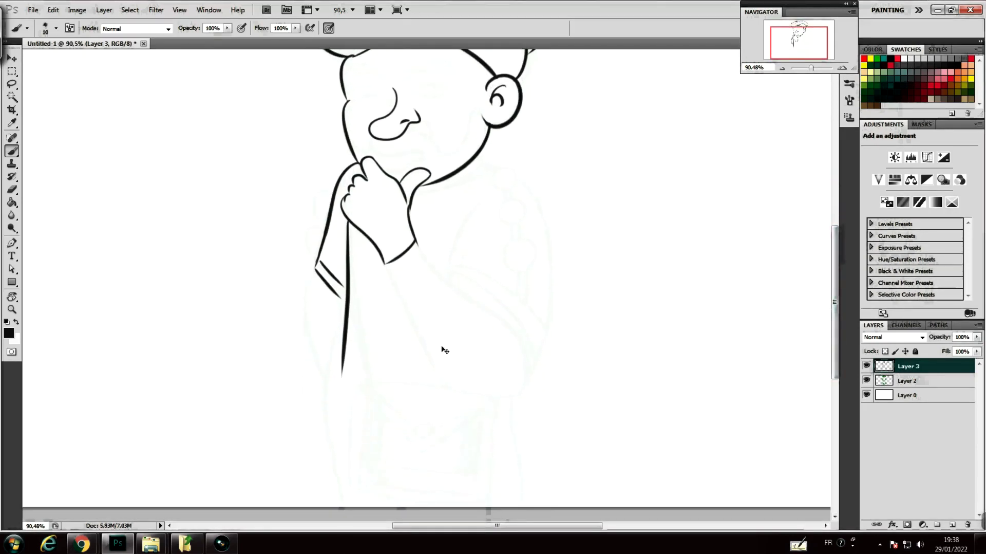
key("ctrl+z")
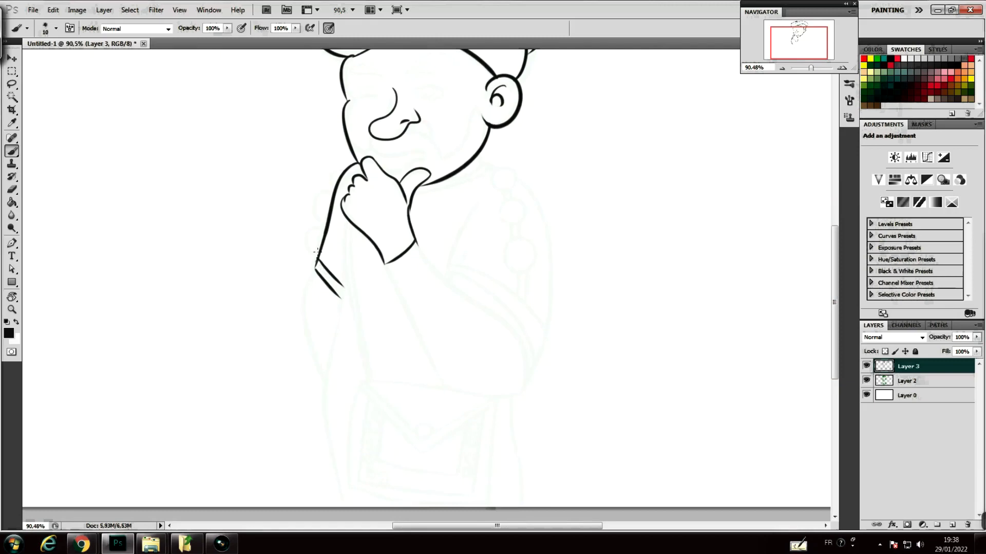
Ink the second hand's rounded finger loops left of the sleeve, ending with a small top finger
left_click_drag(319, 229, 316, 260)
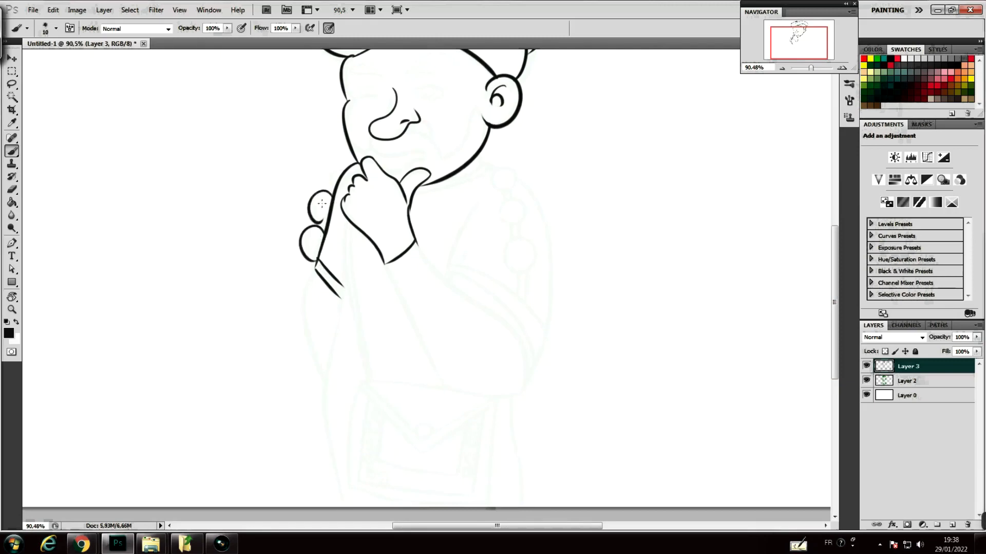
left_click_drag(329, 195, 308, 226)
key("ctrl+z")
key("ctrl+z")
key("ctrl+z")
left_click_drag(318, 189, 325, 224)
left_click_drag(341, 167, 334, 185)
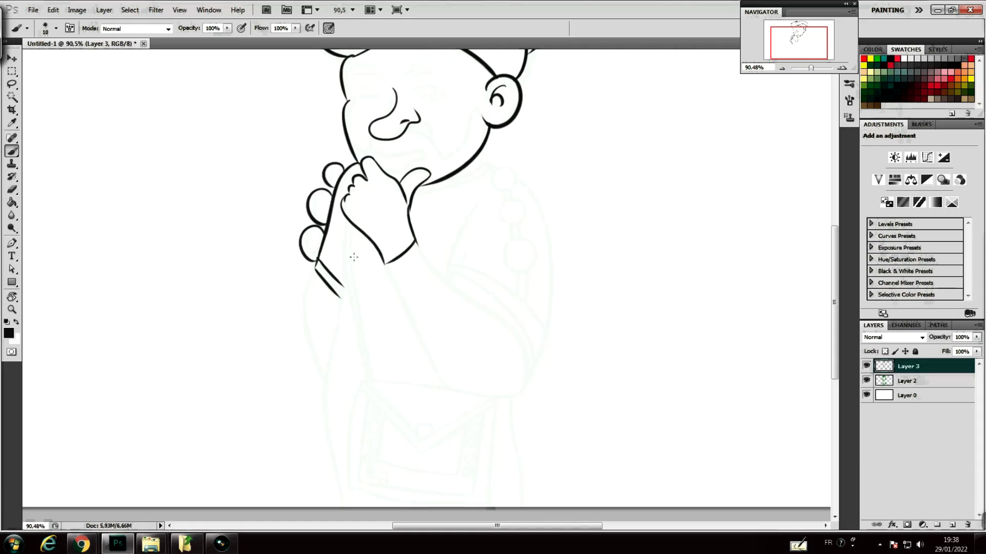
Try a strap line down from the hand, keeping a short tick beside it
left_click_drag(344, 218, 393, 354)
key("ctrl+z")
left_click_drag(348, 218, 378, 383)
key("ctrl+z")
left_click_drag(348, 214, 366, 374)
left_click_drag(346, 224, 385, 372)
key("ctrl+z")
Draw a second strap line parallel to the first and join the two at the bottom
left_click_drag(349, 225, 370, 380)
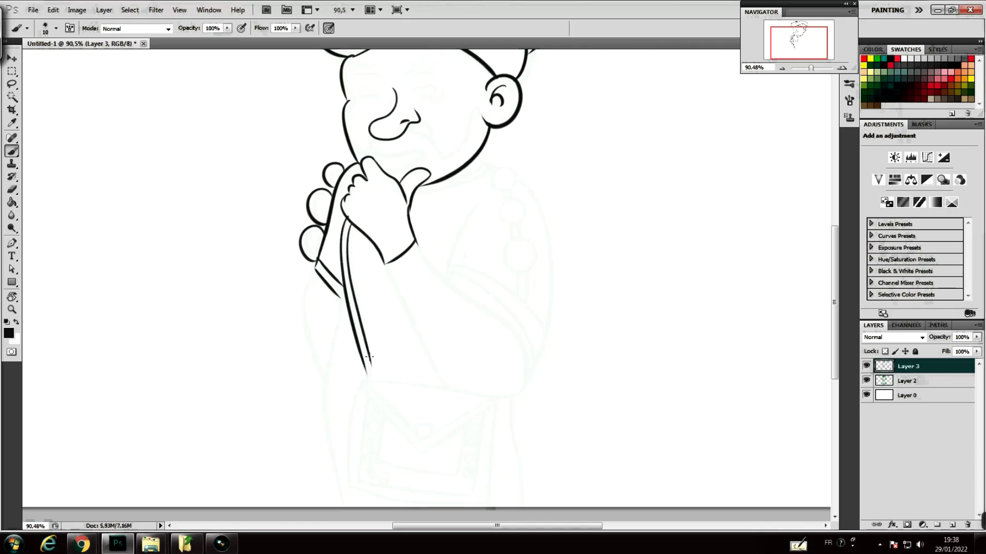
left_click_drag(368, 355, 371, 374)
key("ctrl+z")
left_click_drag(369, 360, 372, 373)
mouse_move(371, 366)
left_mouse_down()
mouse_move(374, 379)
mouse_move(366, 376)
left_mouse_up()
Repeatedly attempt the robe's left-side line from the strap down to the canvas bottom
left_click_drag(340, 291, 367, 506)
key("ctrl+z")
left_click_drag(343, 288, 354, 506)
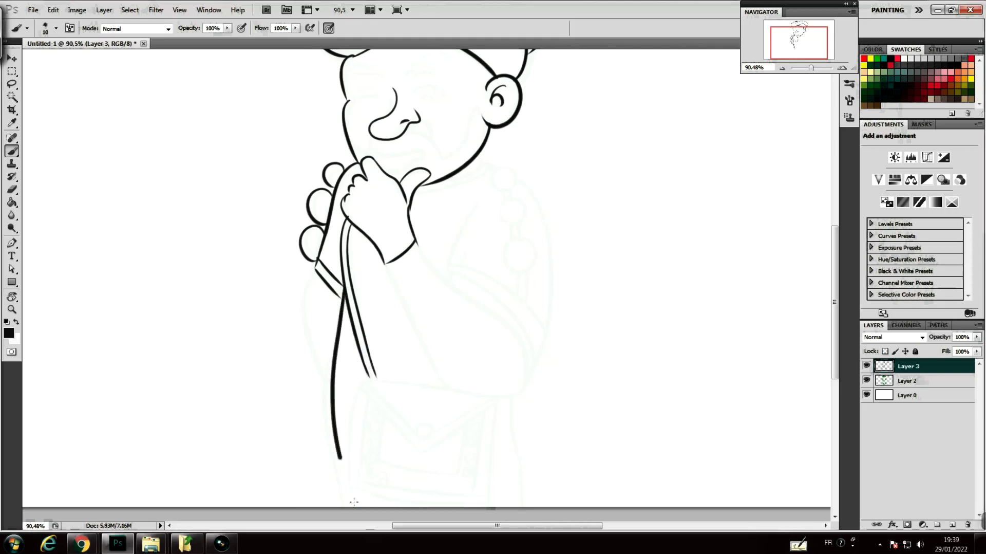
key("ctrl+z")
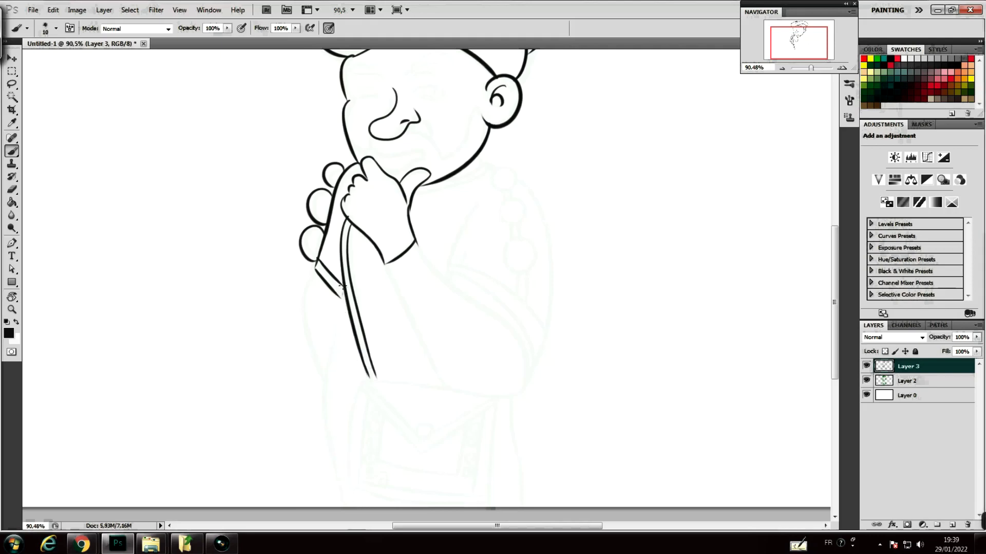
left_click_drag(343, 290, 340, 506)
key("ctrl+z")
left_click_drag(343, 287, 353, 506)
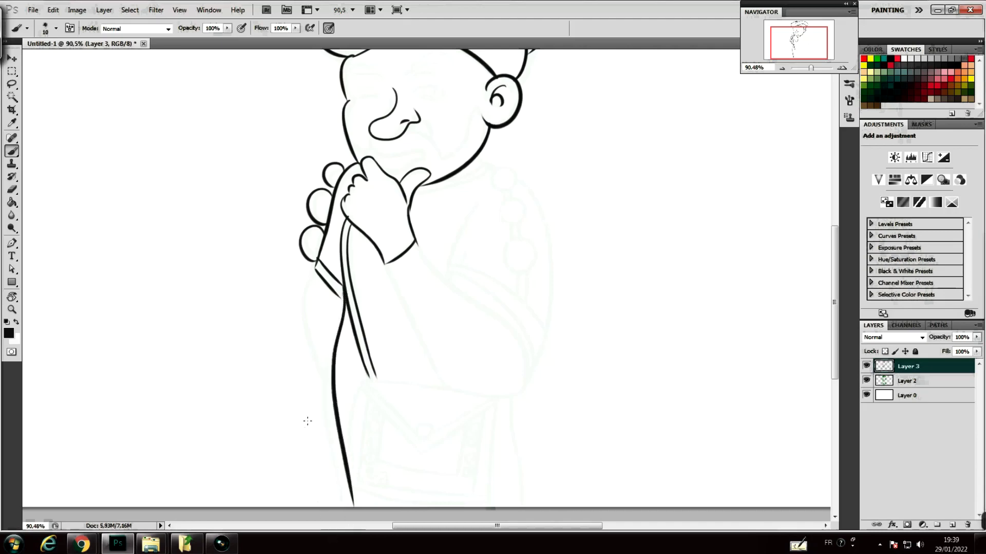
key("ctrl+z")
left_click_drag(346, 297, 342, 542)
key("ctrl+z")
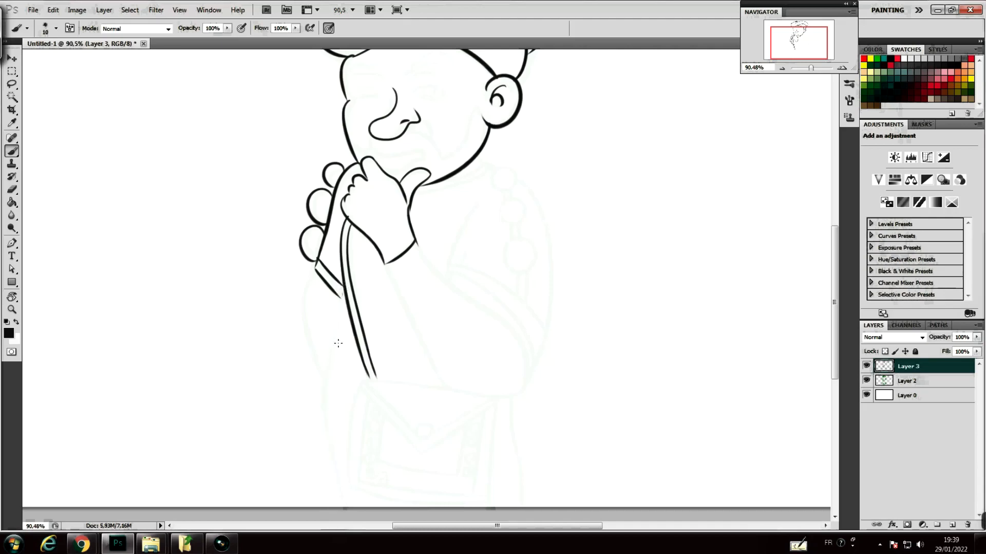
left_click_drag(345, 309, 352, 530)
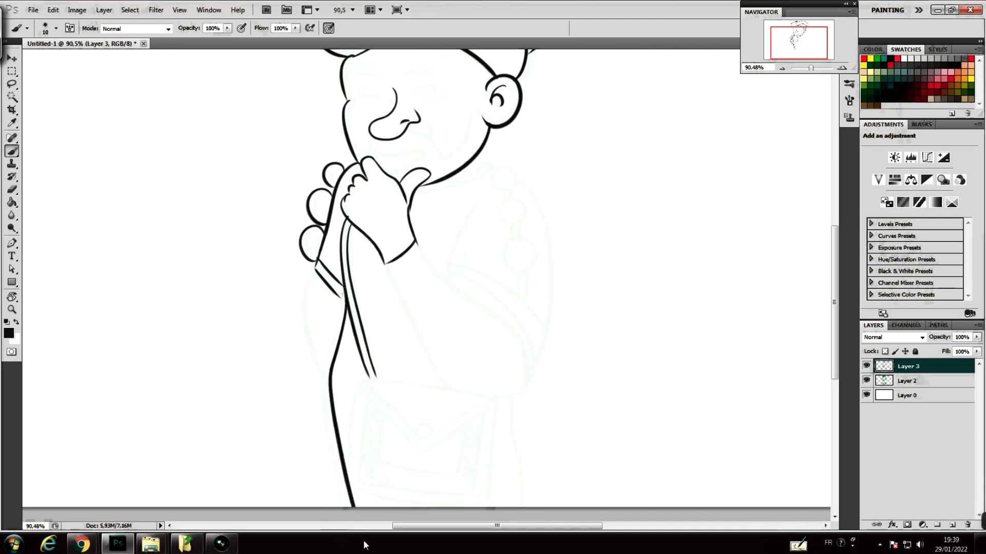
key("ctrl+z")
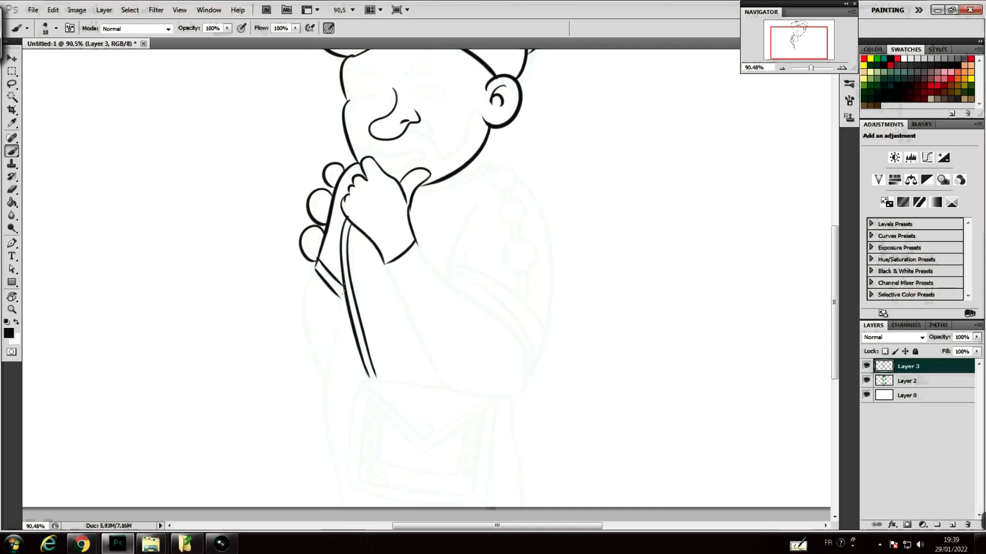
left_click_drag(343, 315, 348, 529)
key("ctrl+z")
left_click_drag(342, 302, 344, 505)
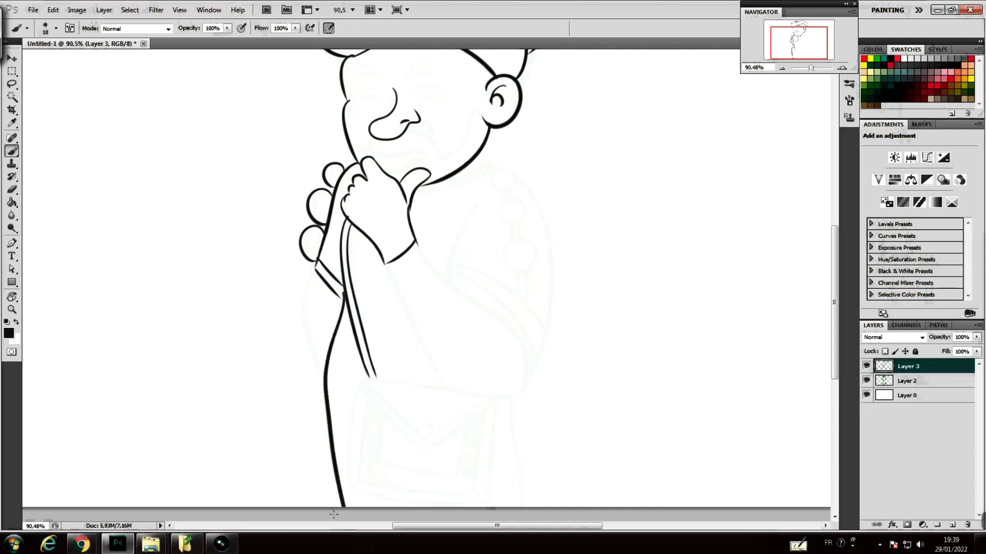
key("ctrl+z")
mouse_move(346, 300)
left_mouse_down()
mouse_move(322, 386)
mouse_move(334, 506)
left_mouse_up()
key("ctrl+z")
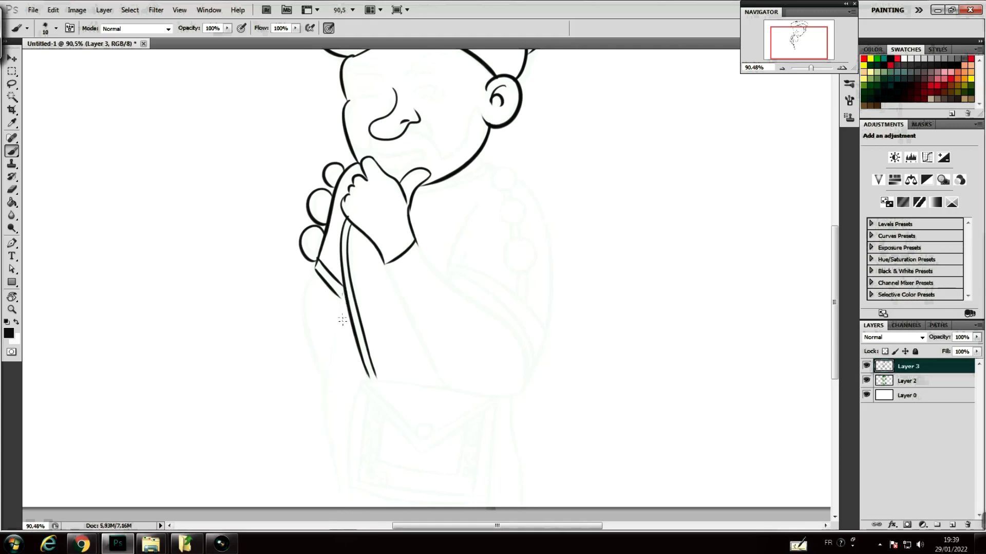
Keep retrying until a clean left robe edge runs from the hand to the canvas bottom
left_click_drag(347, 296, 343, 506)
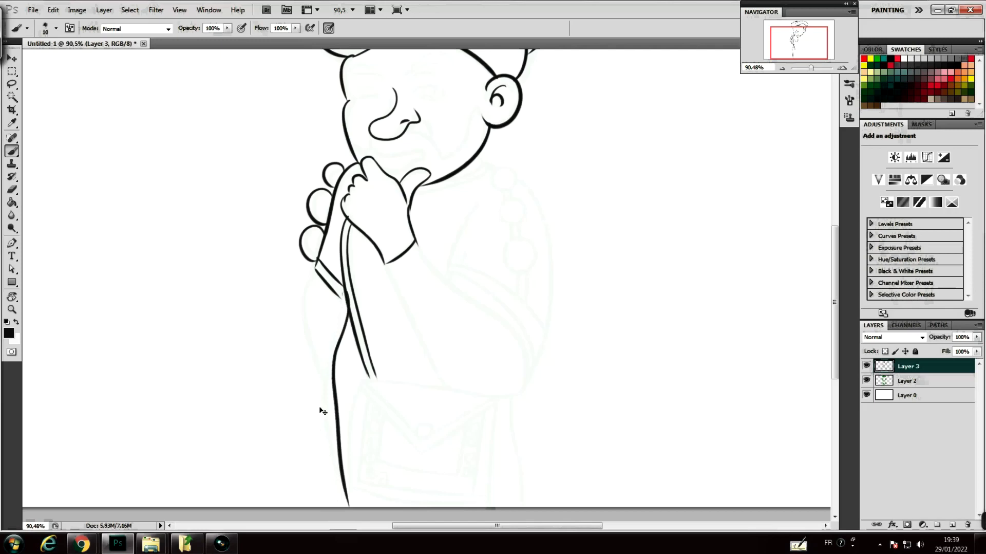
key("ctrl+z")
mouse_move(346, 303)
left_mouse_down()
mouse_move(333, 485)
mouse_move(345, 506)
left_mouse_up()
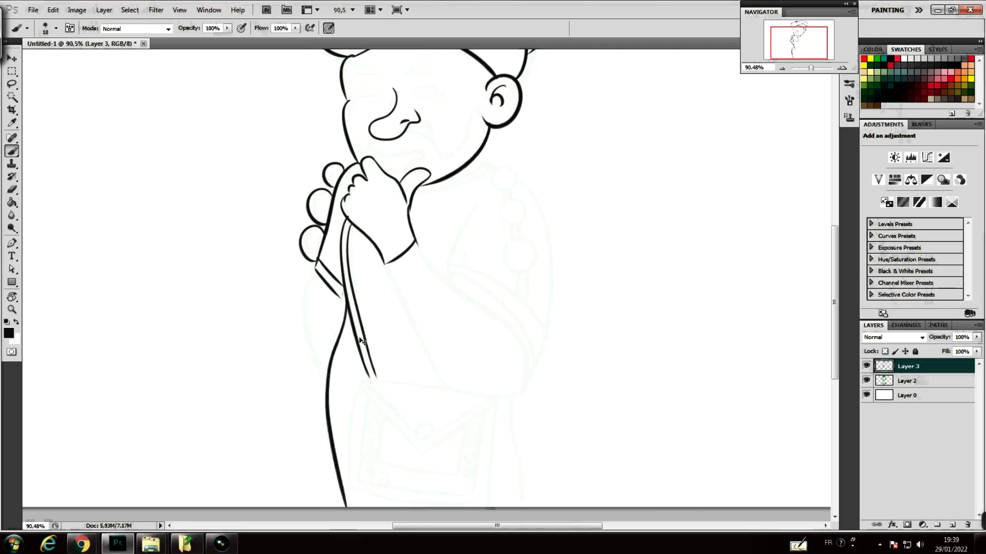
key("ctrl+z")
left_click_drag(346, 296, 344, 507)
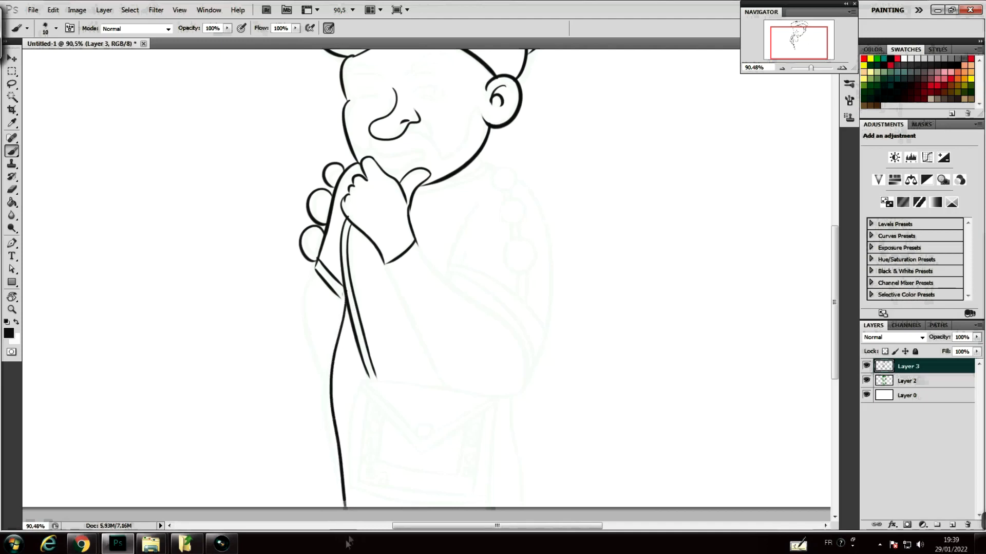
key("ctrl+z")
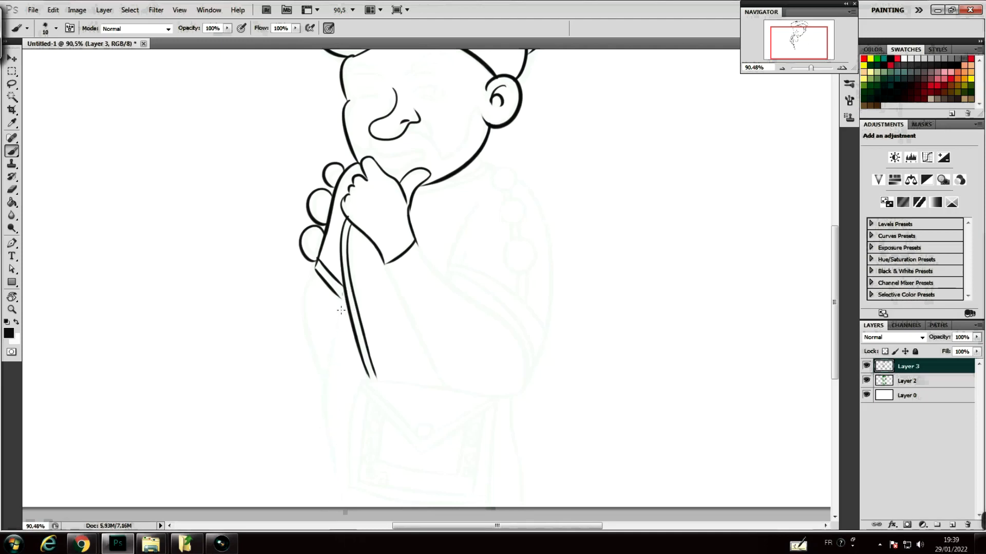
left_click_drag(344, 290, 314, 505)
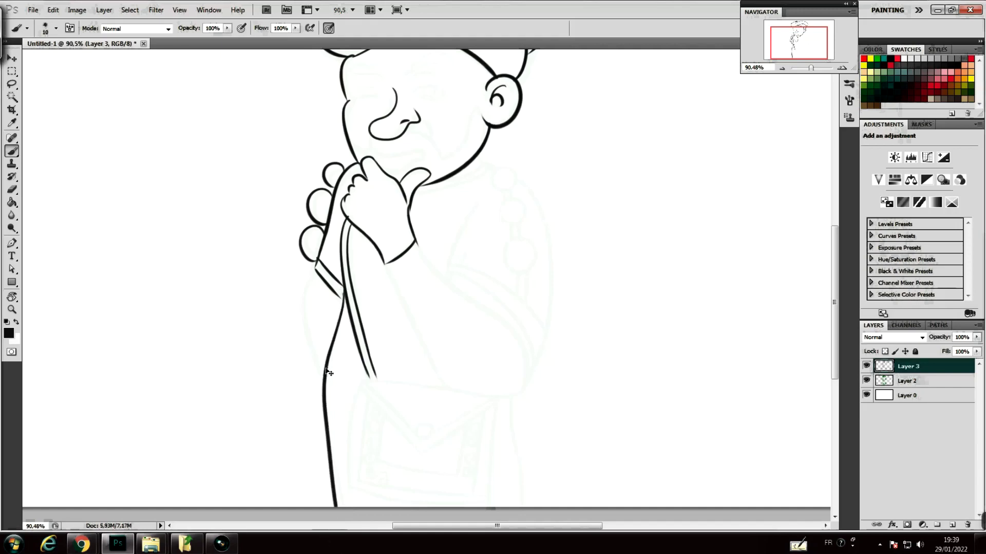
key("ctrl+z")
left_click_drag(345, 291, 352, 506)
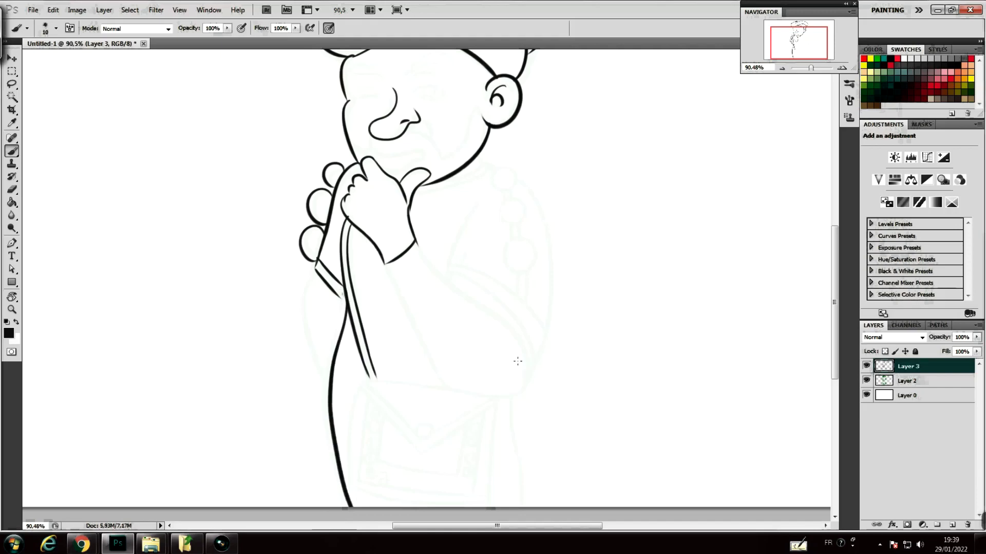
key("ctrl+alt+z")
key("ctrl+alt+z")
left_click_drag(342, 296, 339, 507)
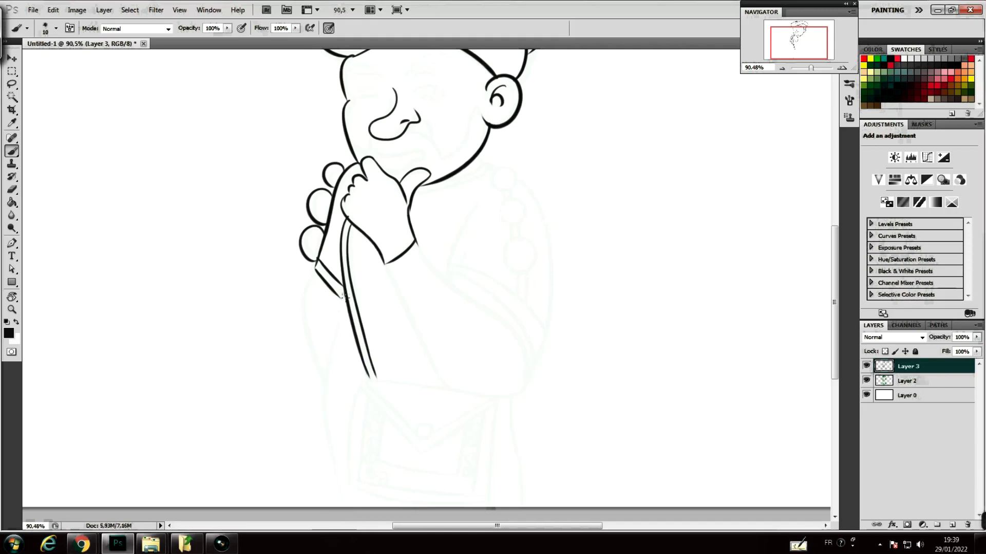
key("ctrl+z")
mouse_move(342, 297)
left_mouse_down()
mouse_move(330, 389)
mouse_move(351, 506)
left_mouse_up()
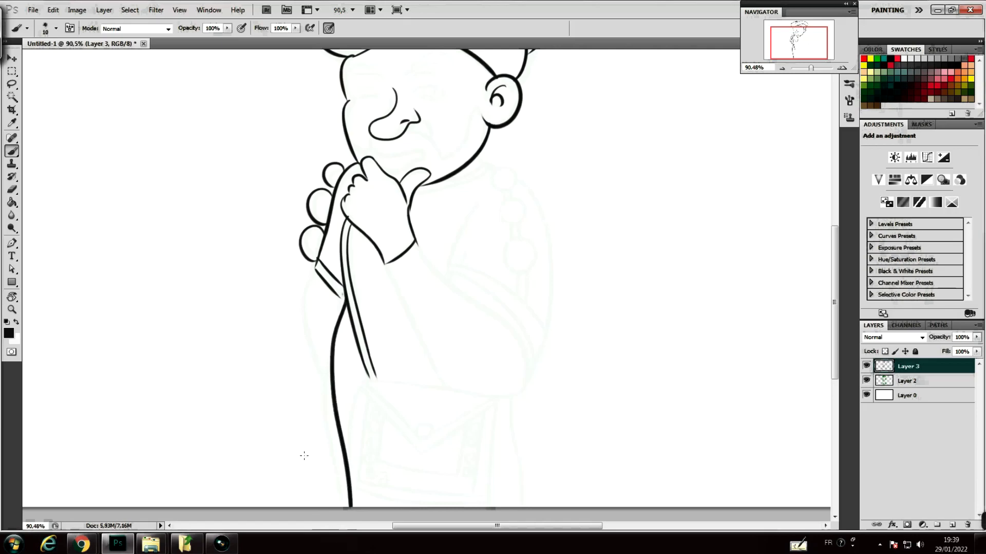
key("ctrl+z")
mouse_move(343, 293)
left_mouse_down()
mouse_move(328, 349)
mouse_move(339, 507)
left_mouse_up()
key("ctrl+z")
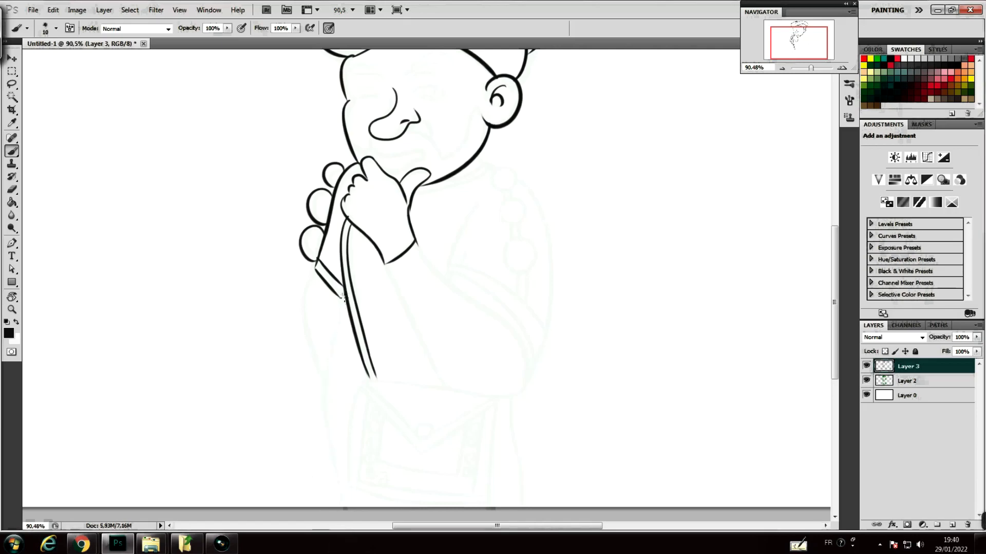
mouse_move(344, 297)
left_mouse_down()
mouse_move(325, 452)
mouse_move(337, 507)
left_mouse_up()
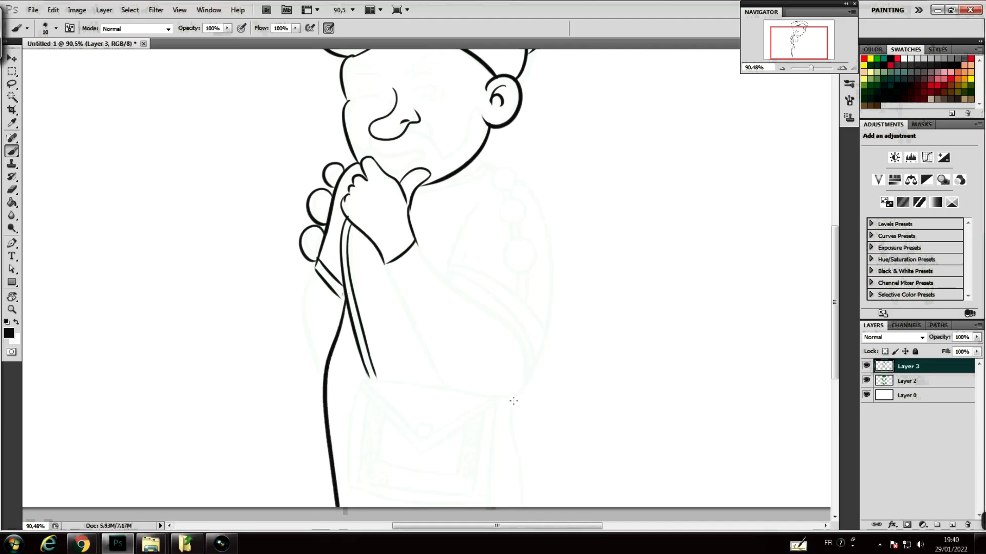
Ink the right shoulder and side of the robe, retrying the strokes
left_click_drag(514, 395, 541, 507)
key("ctrl+z")
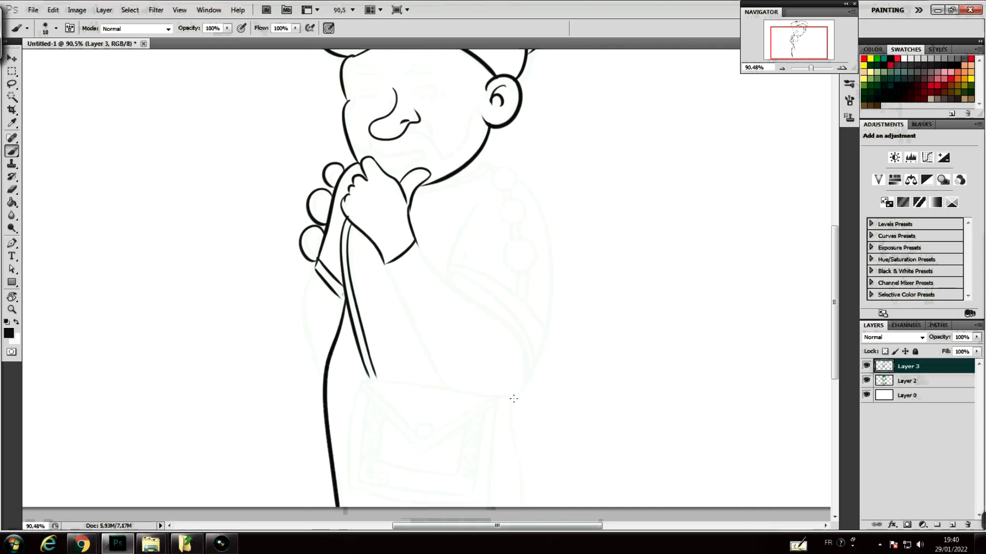
mouse_move(480, 158)
left_mouse_down()
mouse_move(529, 181)
mouse_move(560, 312)
left_mouse_up()
key("ctrl+z")
mouse_move(480, 156)
left_mouse_down()
mouse_move(552, 343)
mouse_move(514, 399)
left_mouse_up()
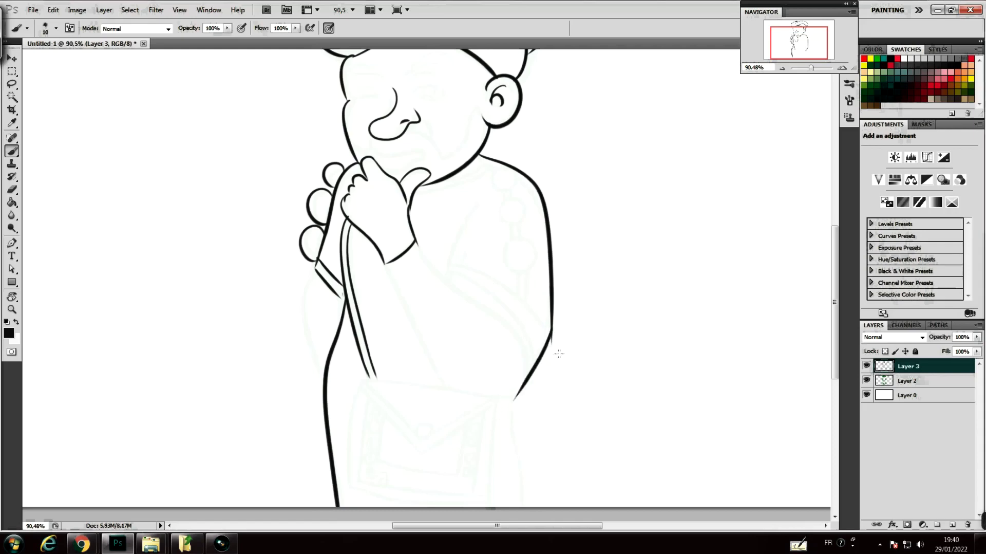
Erase the overlap where the side lines meet and part of the hand's right outline
key("e")
left_click_drag(554, 348, 548, 354)
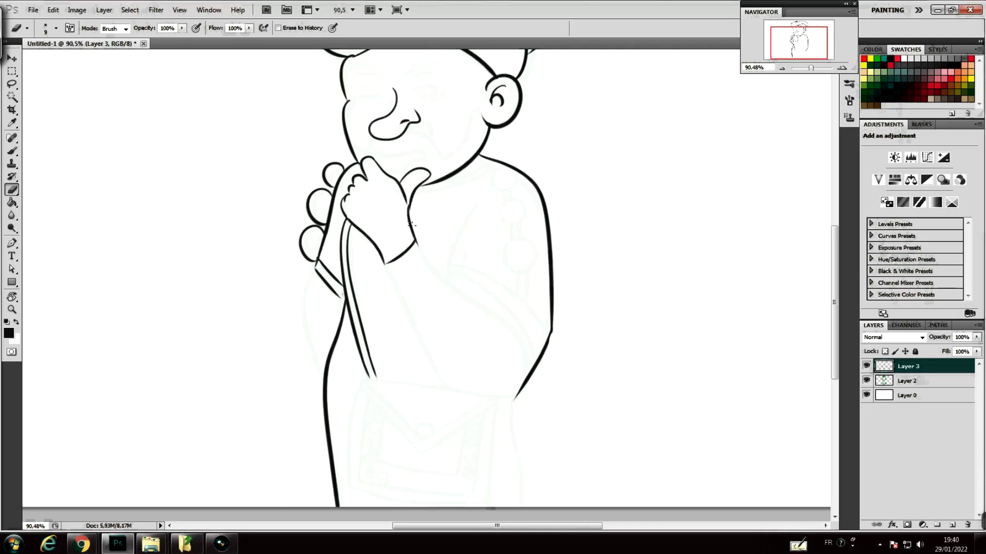
left_click_drag(415, 196, 415, 226)
key("b")
Draw the upper arm curve on the shoulder, retrying until it fits
left_click_drag(478, 203, 452, 259)
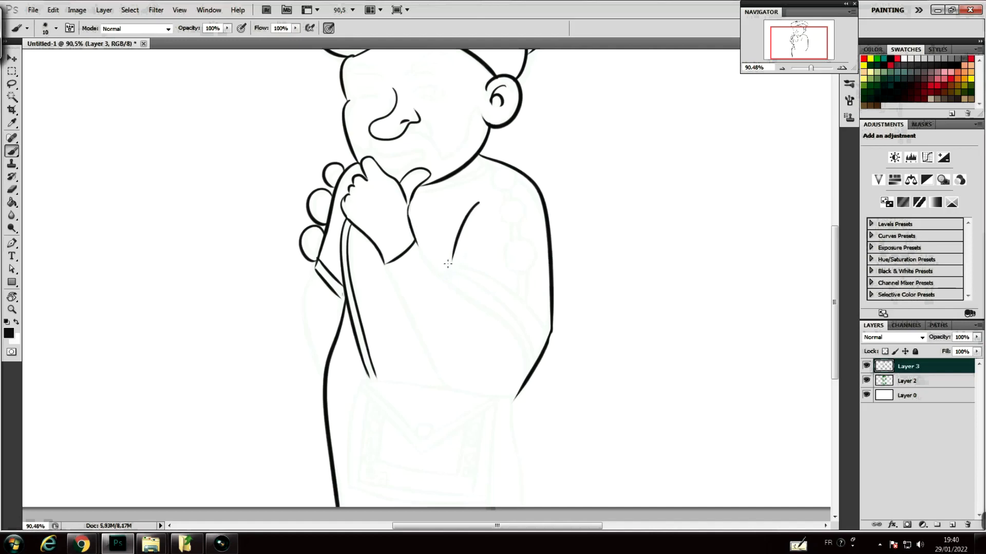
key("ctrl+z")
left_click_drag(482, 199, 444, 286)
key("ctrl+z")
key("ctrl+z")
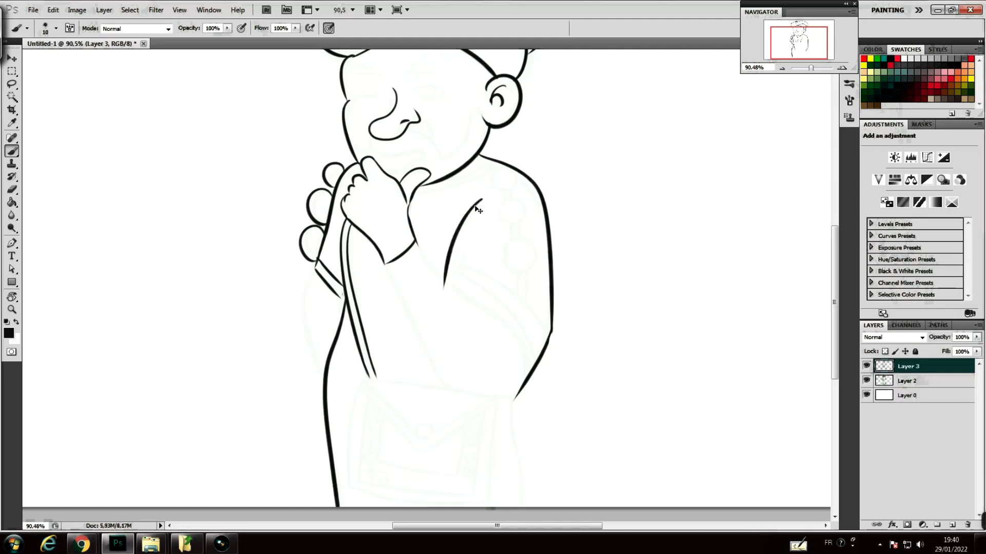
key("ctrl+z")
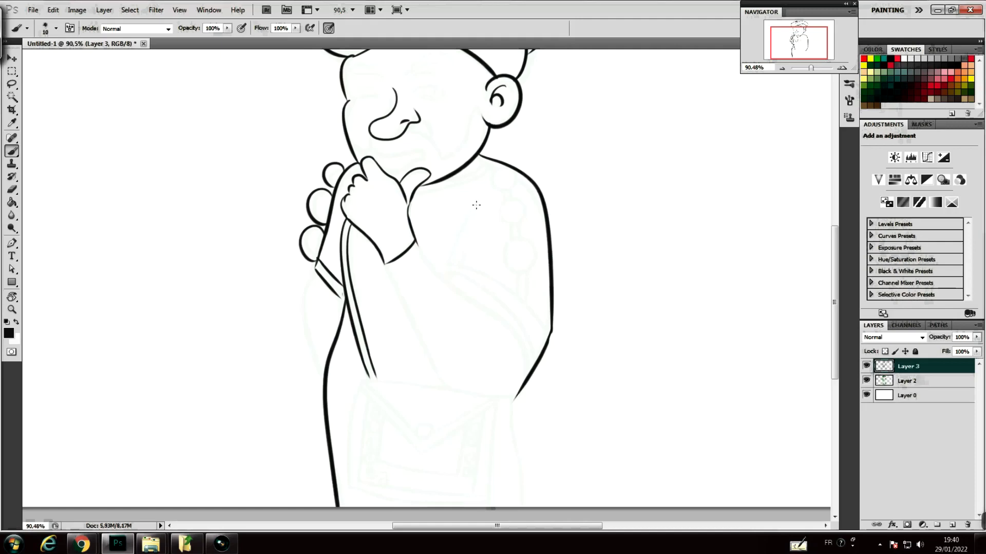
left_click_drag(479, 202, 452, 270)
key("ctrl+z")
left_click_drag(480, 199, 445, 279)
Add two parallel stripe lines across the sleeve and tidy where the arm lines meet
left_click_drag(449, 279, 538, 356)
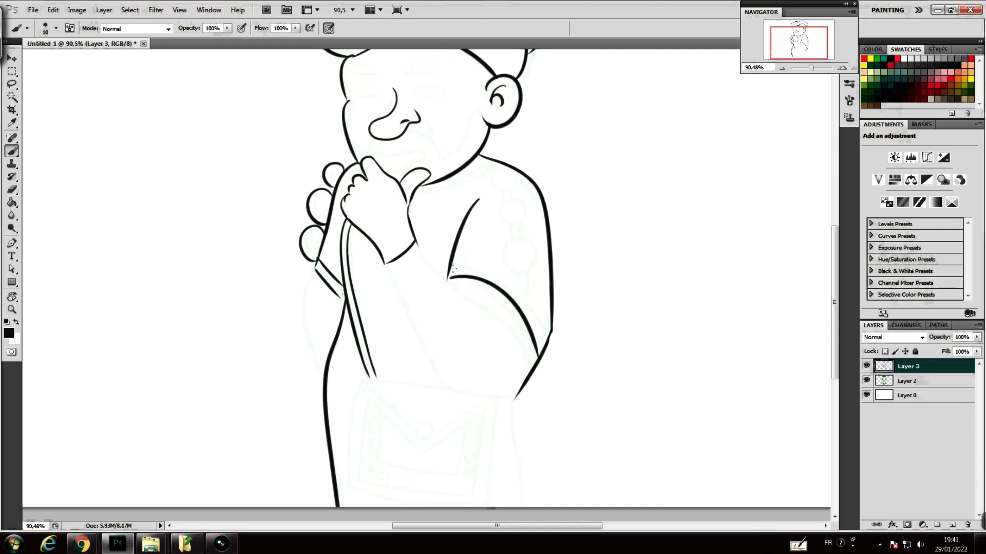
left_click_drag(450, 265, 540, 339)
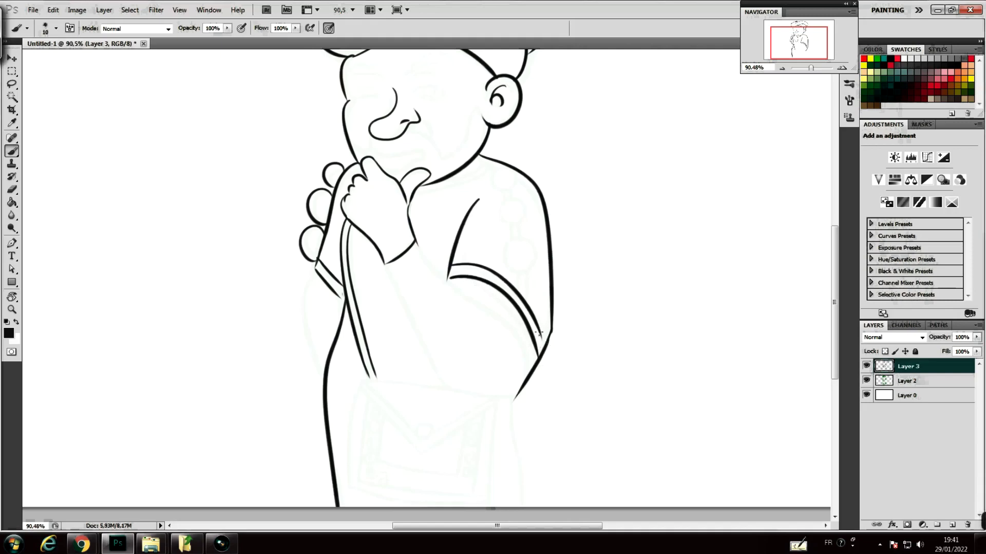
left_click_drag(547, 331, 544, 348)
key("ctrl+z")
key("e")
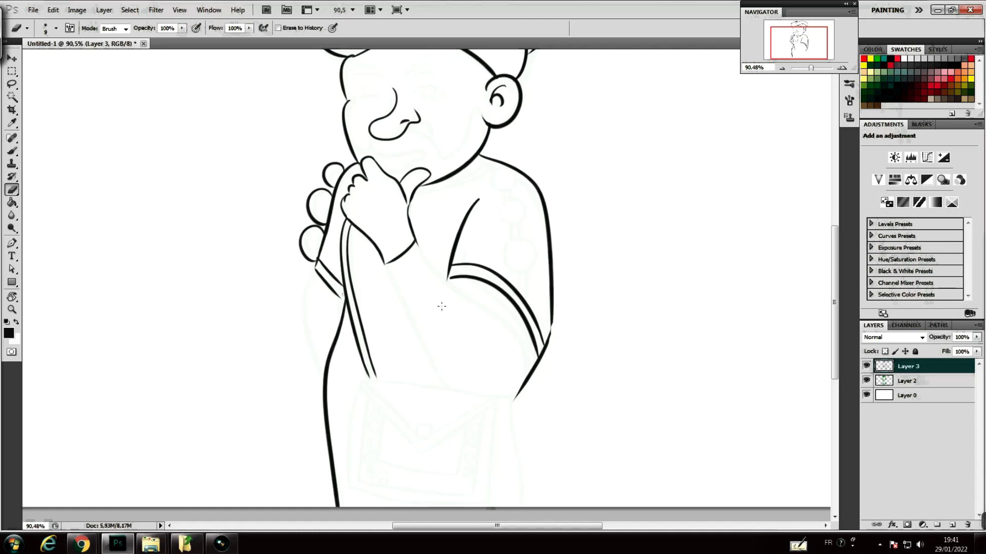
key("b")
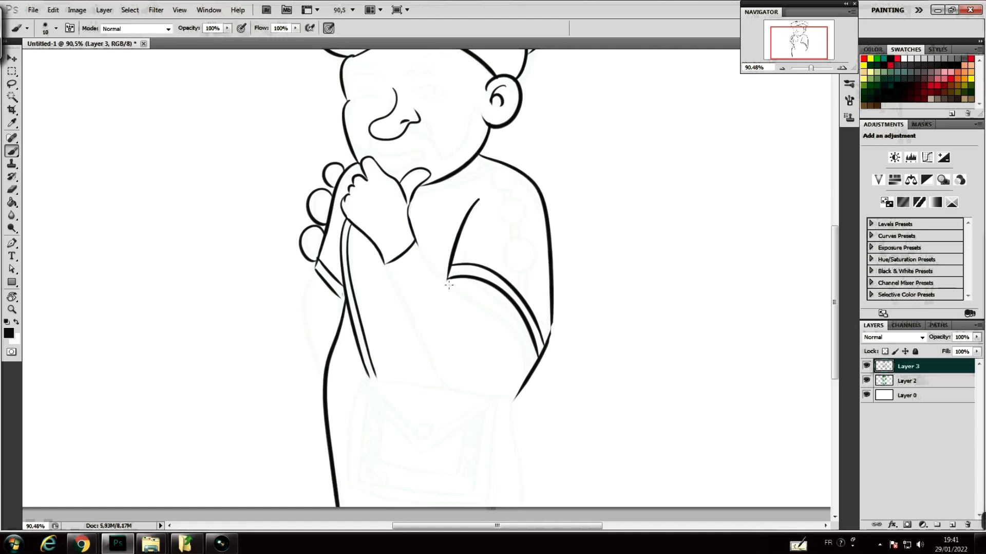
Ink the sleeve line from the hand down to the elbow after several retries
mouse_move(417, 247)
left_mouse_down()
mouse_move(508, 319)
mouse_move(521, 386)
left_mouse_up()
key("ctrl+z")
mouse_move(416, 251)
left_mouse_down()
mouse_move(513, 316)
mouse_move(527, 372)
left_mouse_up()
key("ctrl+z")
mouse_move(417, 242)
left_mouse_down()
mouse_move(534, 334)
mouse_move(545, 390)
left_mouse_up()
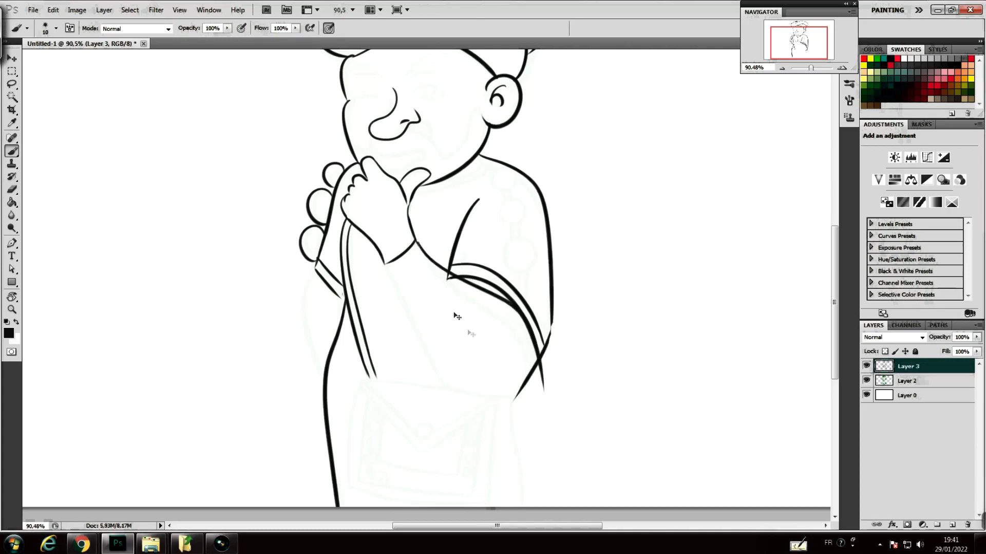
key("ctrl+z")
mouse_move(418, 243)
left_mouse_down()
mouse_move(477, 288)
mouse_move(529, 410)
left_mouse_up()
key("ctrl+z")
mouse_move(418, 248)
left_mouse_down()
mouse_move(465, 291)
mouse_move(509, 387)
left_mouse_up()
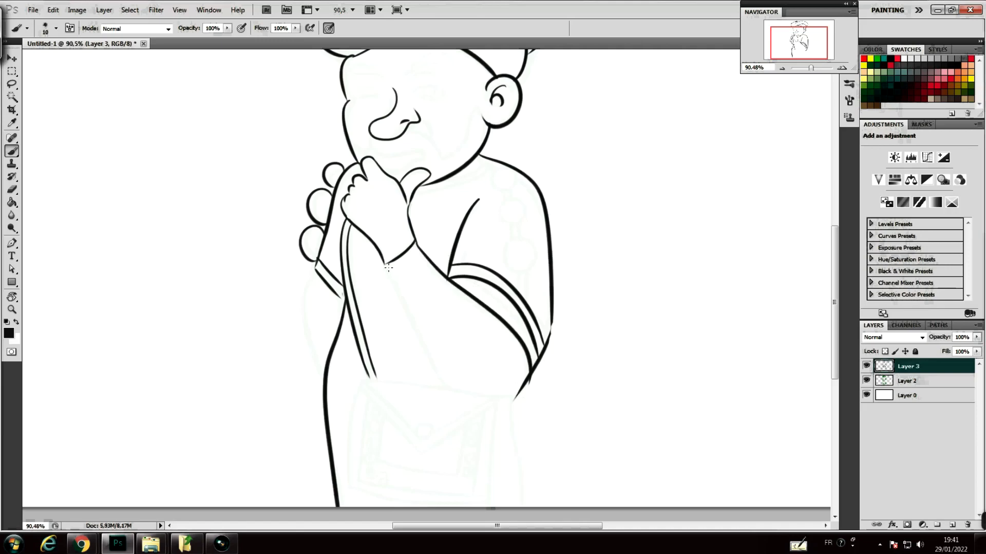
Draw the forearm around the elbow and erase stray overlapping strokes there
mouse_move(384, 265)
left_mouse_down()
mouse_move(460, 369)
mouse_move(522, 390)
left_mouse_up()
key("ctrl+z")
mouse_move(388, 266)
left_mouse_down()
mouse_move(440, 359)
mouse_move(536, 351)
left_mouse_up()
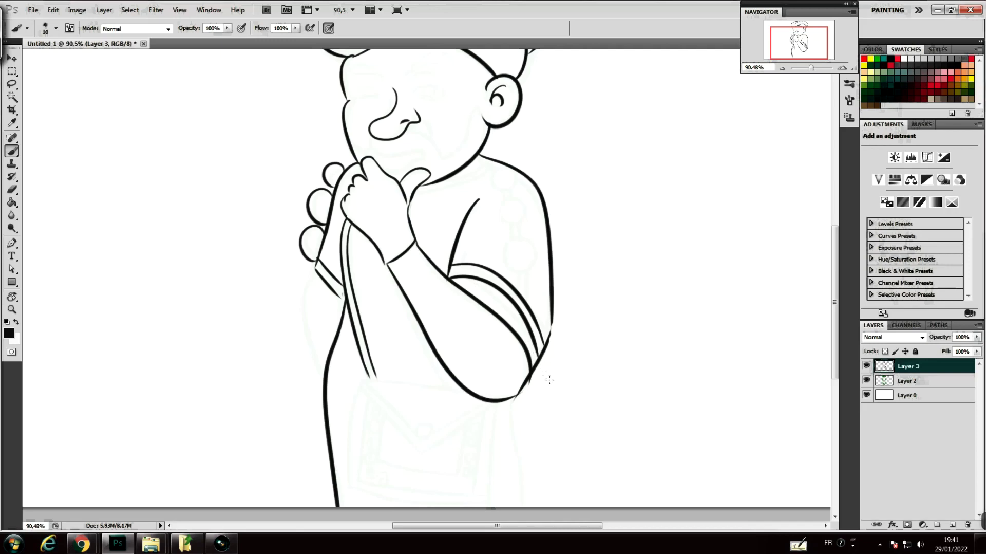
key("e")
left_click_drag(544, 361, 516, 407)
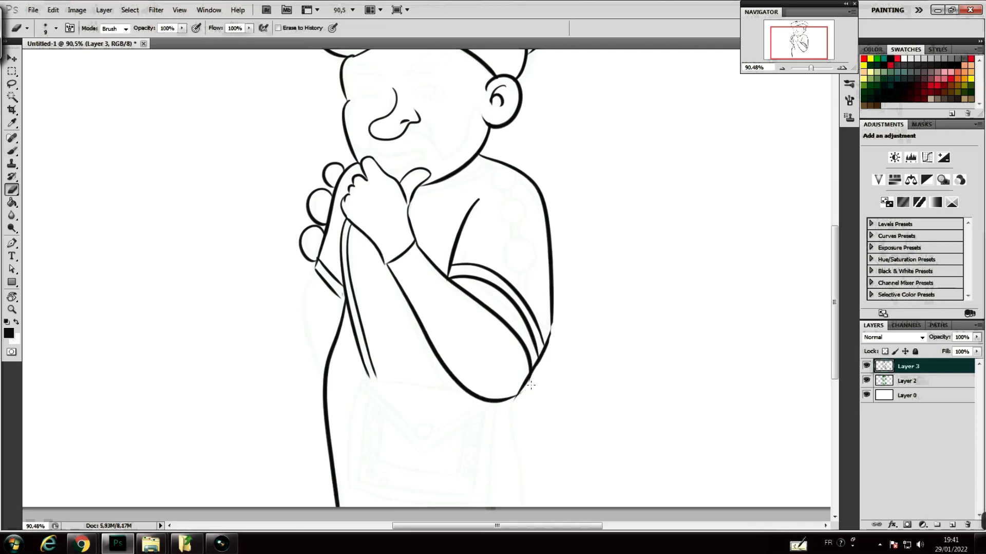
mouse_move(516, 396)
left_mouse_down()
mouse_move(508, 406)
mouse_move(521, 392)
left_mouse_up()
Undo the last elbow erase and close the gap in the wrist line
key("ctrl+z")
mouse_move(385, 265)
left_mouse_down()
mouse_move(377, 252)
mouse_move(384, 259)
left_mouse_up()
key("b")
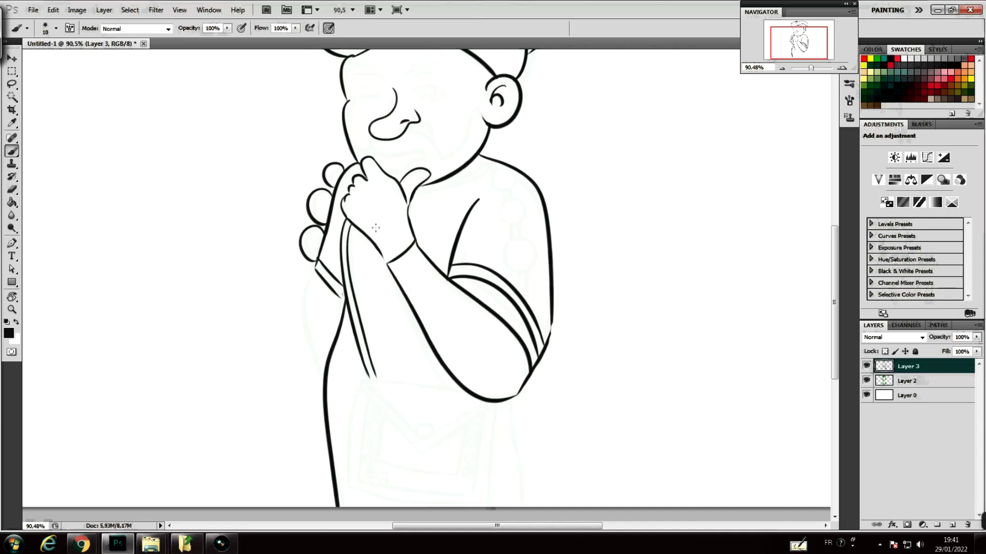
left_click_drag(379, 251, 386, 263)
Ink the cheek curve from ear to mouth and join it to the ear
left_click_drag(474, 109, 437, 168)
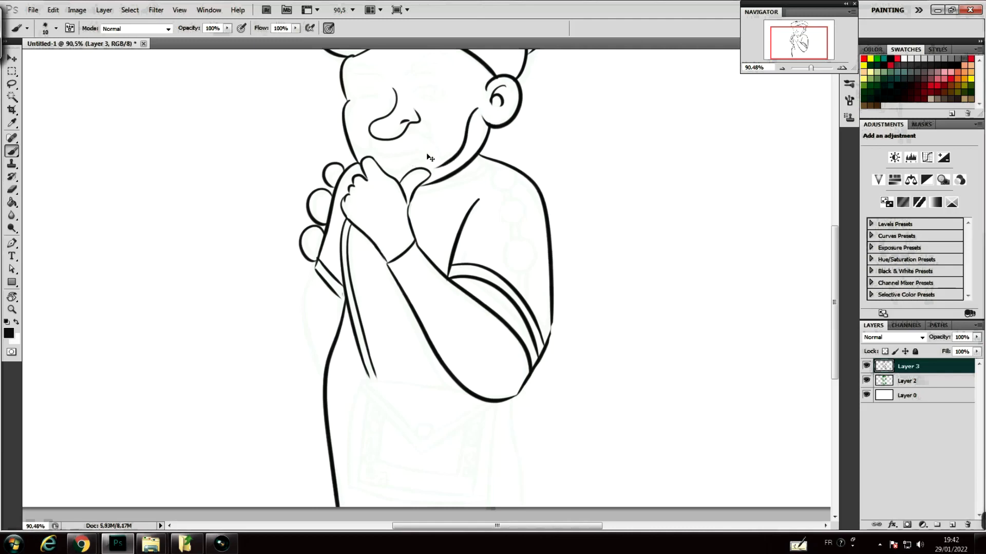
key("ctrl+z")
mouse_move(410, 129)
left_mouse_down()
mouse_move(442, 154)
mouse_move(421, 134)
left_mouse_up()
key("ctrl+z")
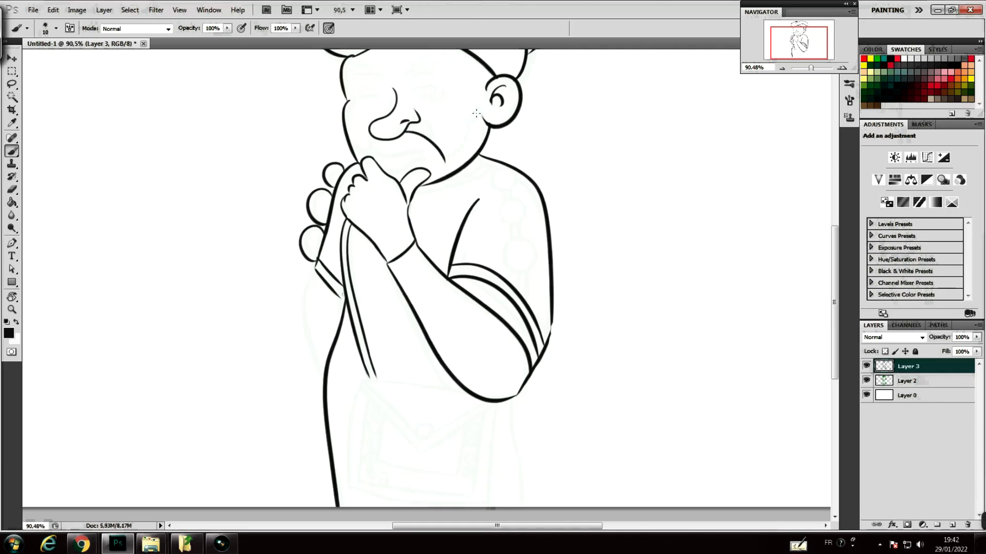
key("ctrl+z")
left_click_drag(407, 132, 436, 154)
key("ctrl+z")
left_click_drag(473, 107, 443, 158)
left_click_drag(479, 110, 482, 124)
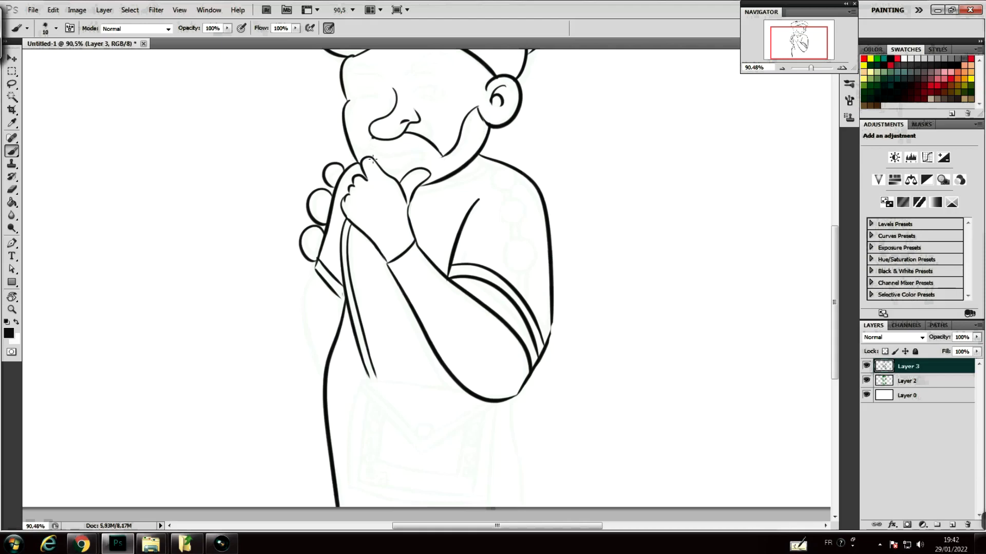
Link the mustache to the thumb, add the chin and left cheek lines, then undo a trial robe outline
mouse_move(371, 138)
left_mouse_down()
mouse_move(374, 155)
mouse_move(428, 154)
left_mouse_up()
left_click_drag(382, 163, 407, 161)
mouse_move(344, 135)
left_mouse_down()
mouse_move(366, 148)
mouse_move(336, 177)
left_mouse_up()
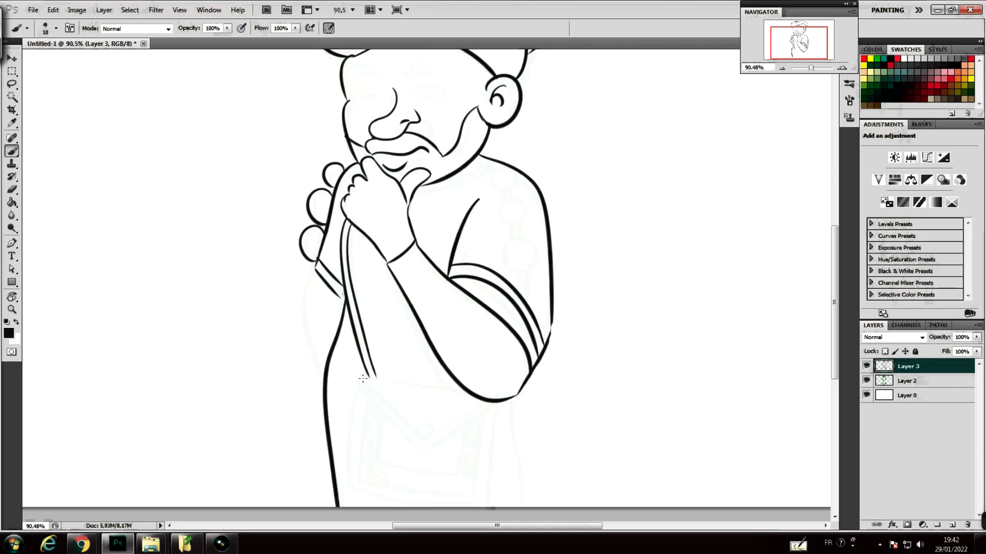
left_click_drag(363, 378, 355, 465)
key("ctrl+z")
Ink the robe's left outline, bottom hem line and right edge down to the hem
left_click_drag(362, 379, 352, 477)
key("ctrl+z")
left_click_drag(362, 378, 341, 477)
key("ctrl+z")
mouse_move(359, 377)
left_mouse_down()
mouse_move(351, 489)
mouse_move(490, 475)
left_mouse_up()
key("ctrl+z")
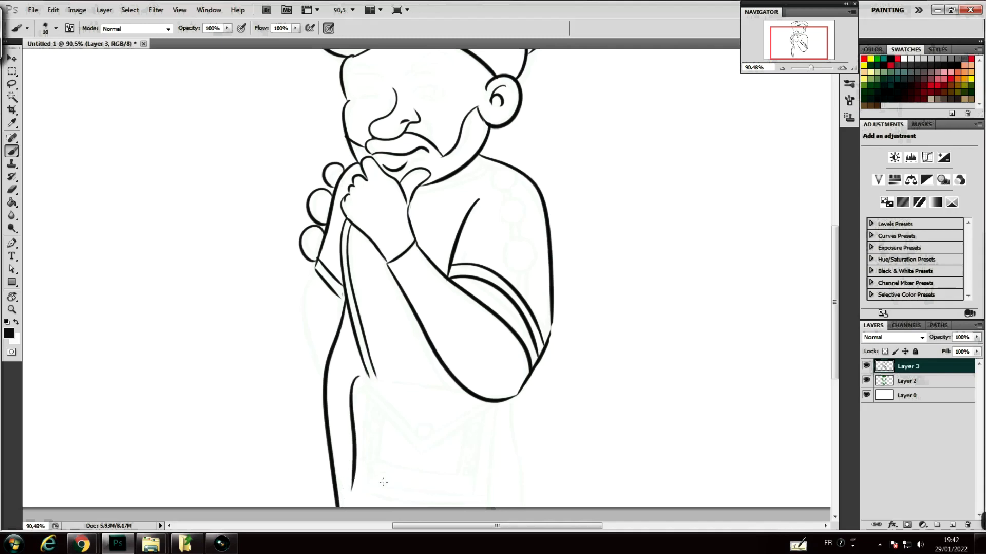
left_click_drag(363, 487, 480, 485)
key("ctrl+z")
left_click_drag(349, 488, 480, 493)
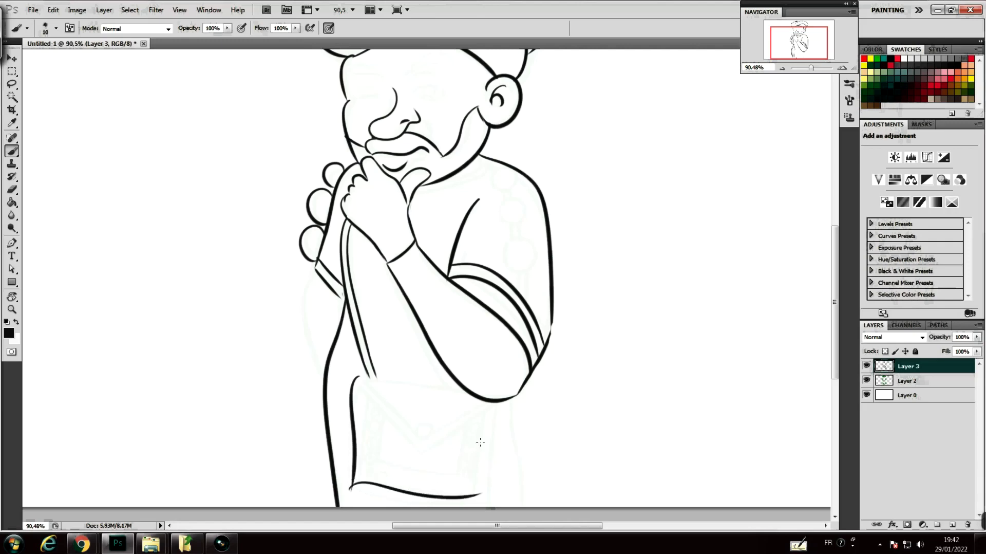
left_click_drag(496, 402, 487, 479)
mouse_move(487, 462)
left_mouse_down()
mouse_move(489, 486)
mouse_move(474, 495)
left_mouse_up()
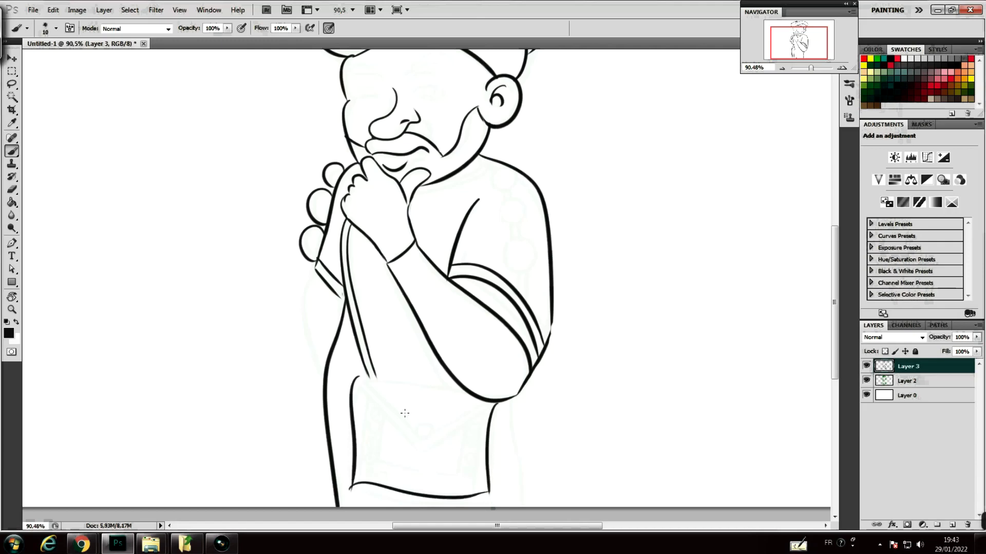
Draw the bag's top edge across the waist and its pointed flap diagonals
left_click_drag(357, 378, 452, 381)
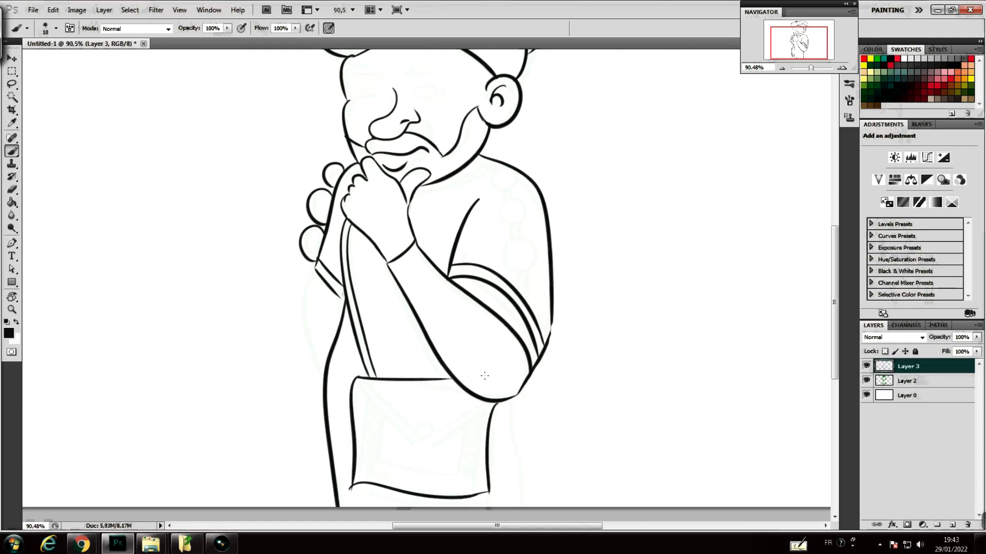
key("ctrl+z")
left_click_drag(355, 377, 459, 389)
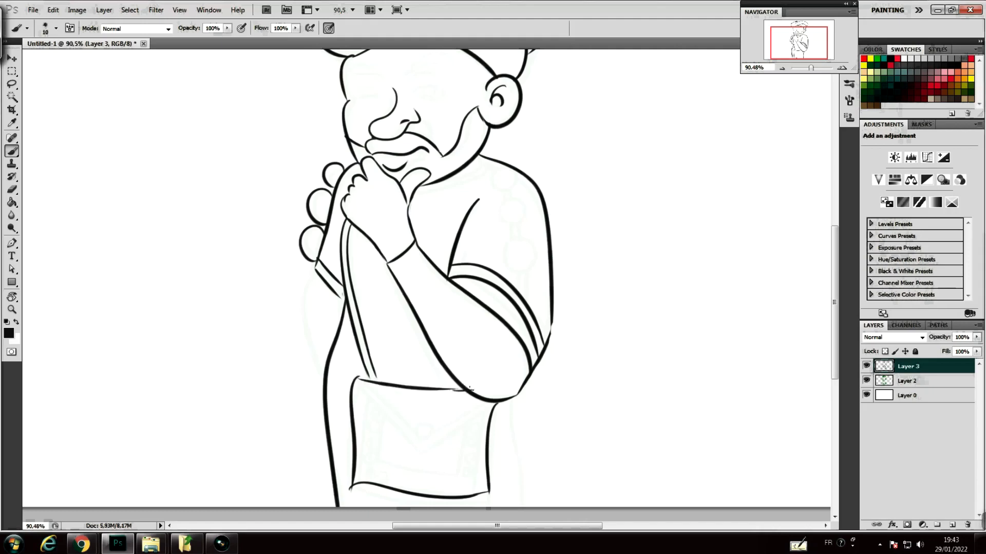
left_click_drag(357, 391, 415, 435)
key("ctrl+z")
left_click_drag(354, 383, 418, 446)
left_click_drag(360, 379, 421, 439)
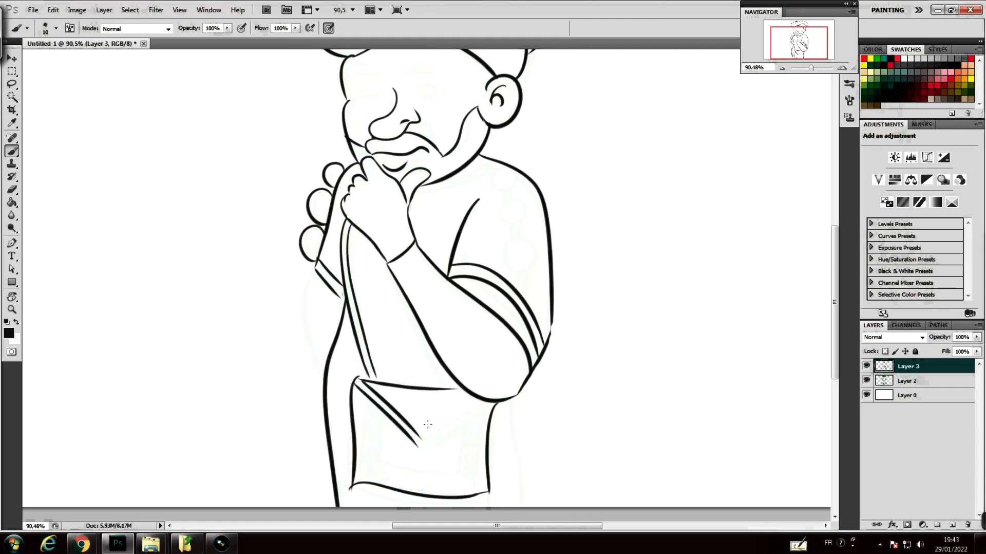
left_click_drag(485, 402, 426, 433)
left_click_drag(496, 404, 411, 455)
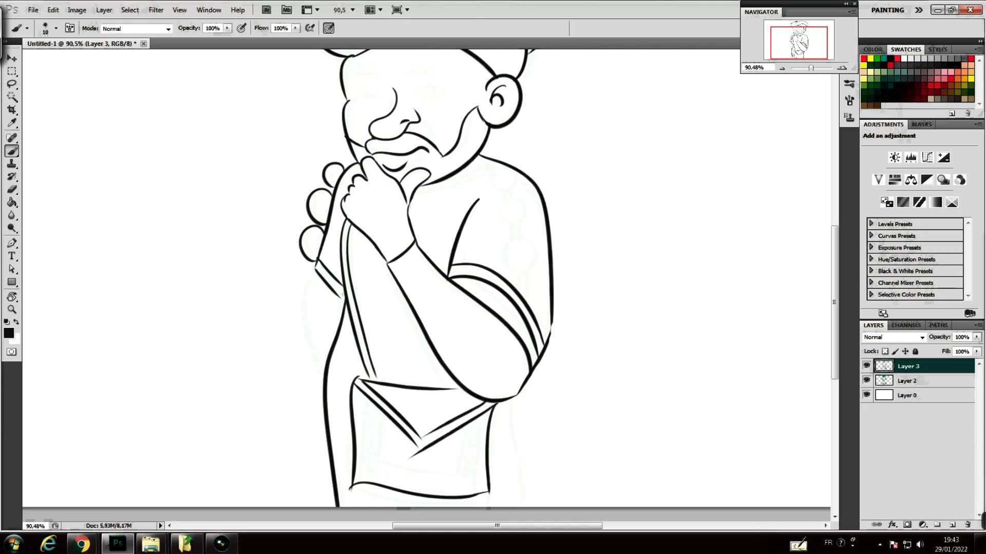
key("ctrl+z")
left_click_drag(494, 405, 423, 445)
Add a round button at the flap's tip and erase stray marks and overshoots
left_click_drag(427, 431, 422, 434)
key("e")
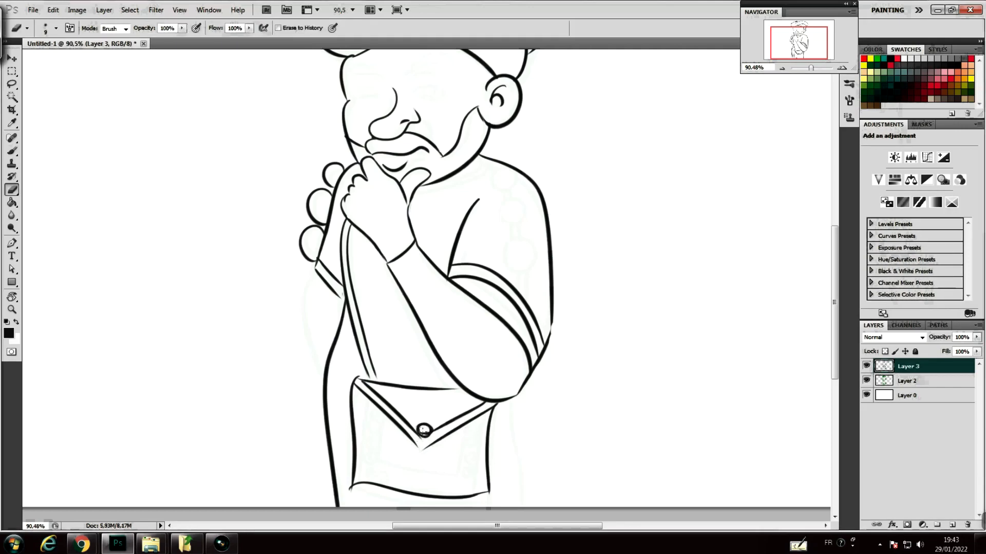
left_click_drag(424, 430, 424, 432)
left_click_drag(347, 477, 349, 492)
Ink the robe's right outline below the bag and start the left arm's contour
key("b")
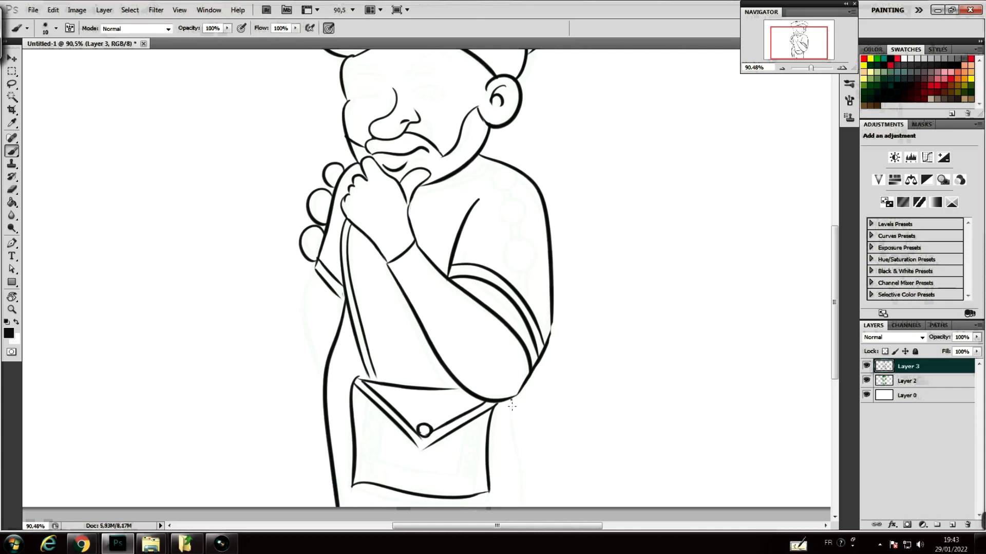
left_click_drag(512, 400, 532, 506)
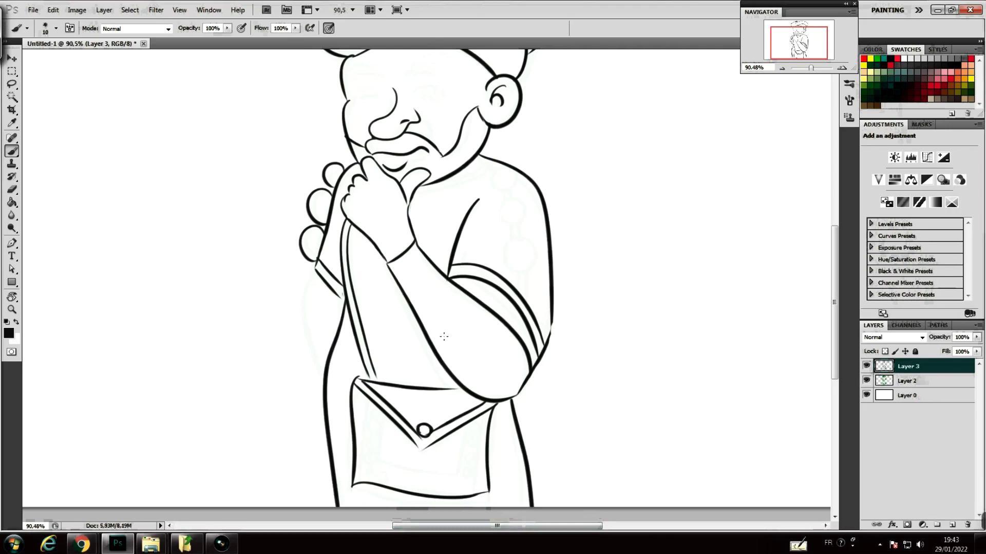
left_click_drag(315, 275, 323, 398)
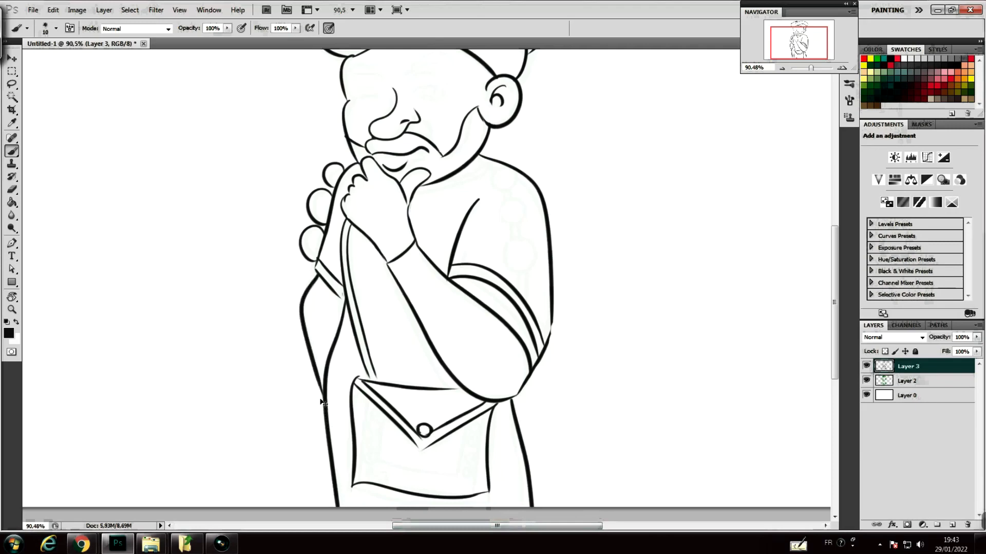
key("ctrl+z")
mouse_move(315, 272)
left_mouse_down()
mouse_move(310, 294)
mouse_move(331, 396)
left_mouse_up()
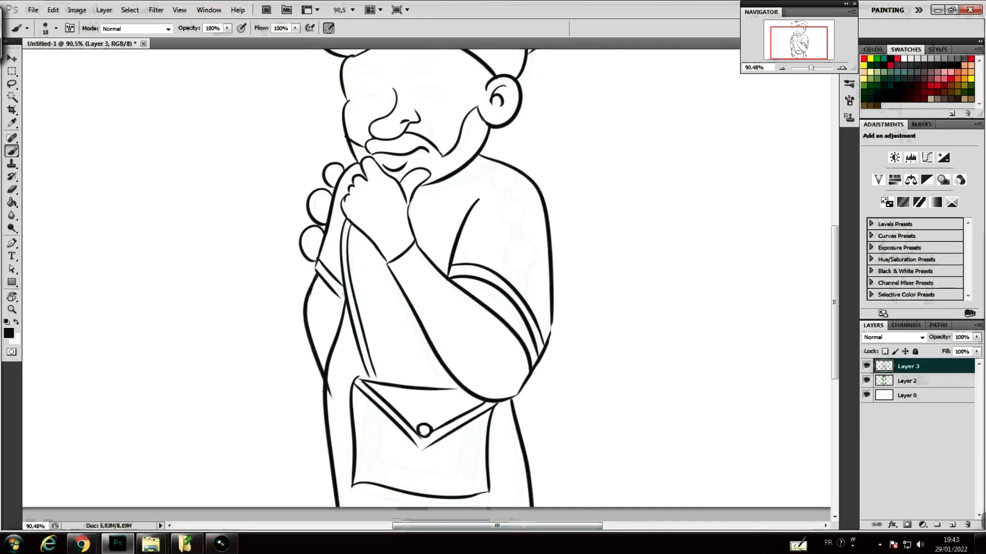
key("ctrl+z")
left_click_drag(315, 278, 323, 371)
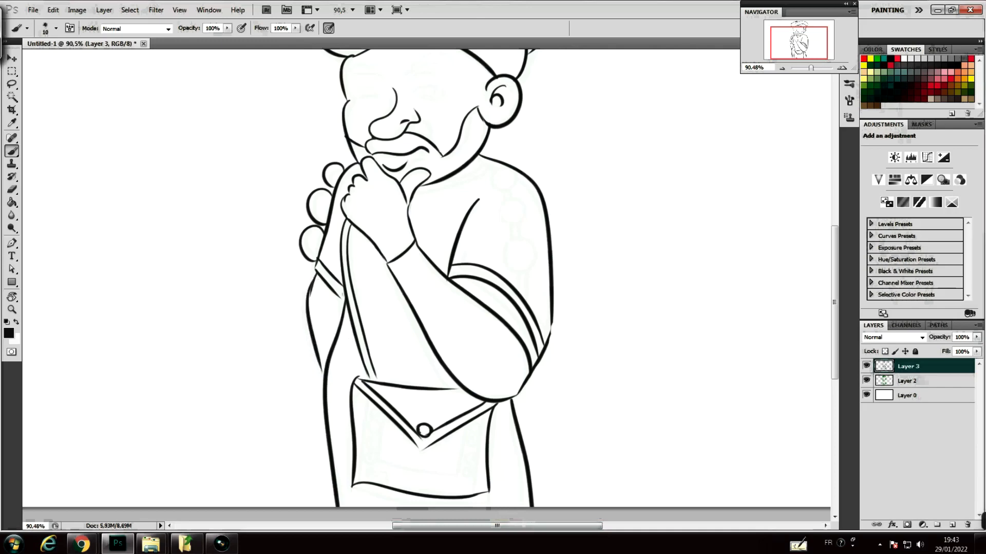
key("ctrl+z")
left_click_drag(311, 286, 304, 380)
Redraw the left arm's outer contour from the sleeve down to the bag
key("ctrl+z")
left_click_drag(312, 283, 322, 386)
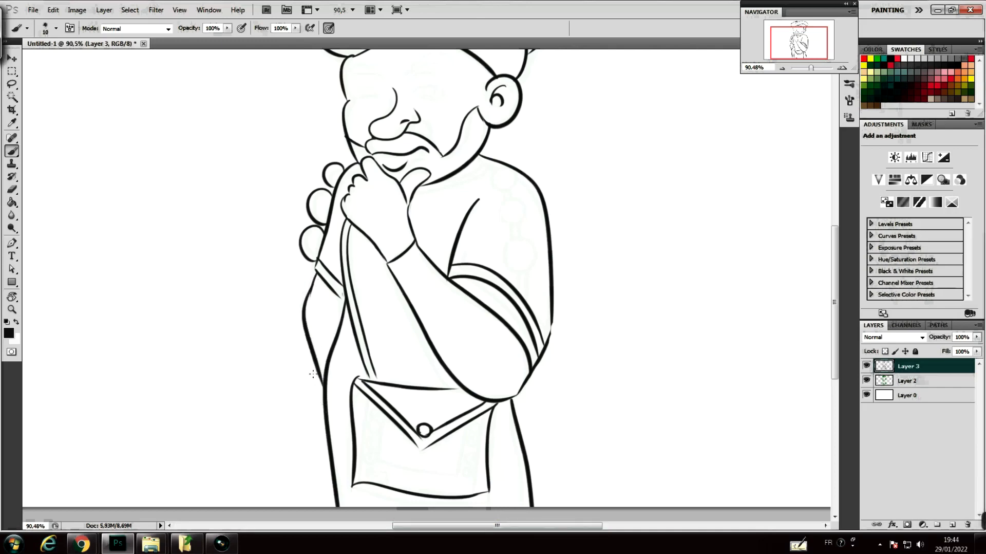
key("ctrl+z")
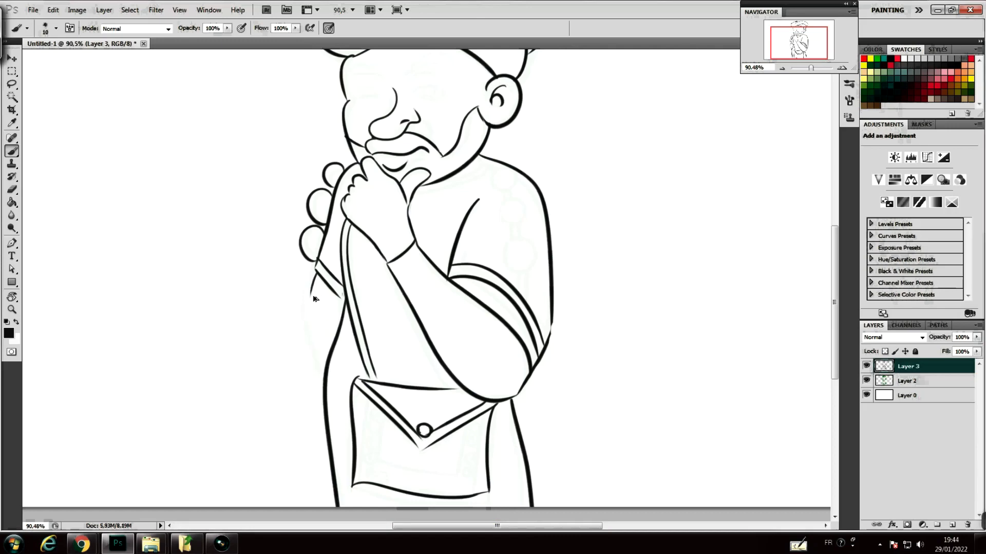
left_click_drag(313, 273, 329, 385)
key("ctrl+z")
left_click_drag(314, 274, 322, 382)
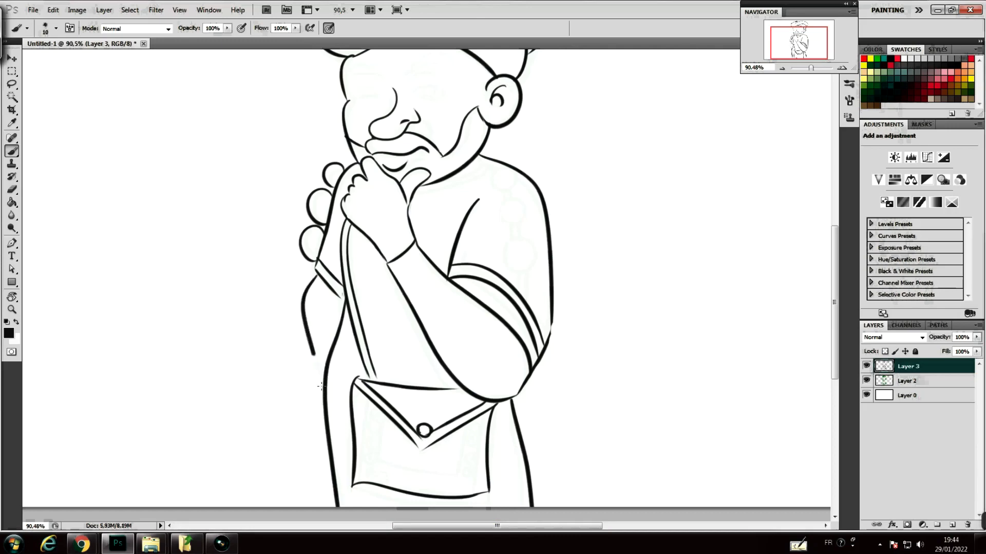
key("ctrl+z")
left_click_drag(316, 277, 322, 368)
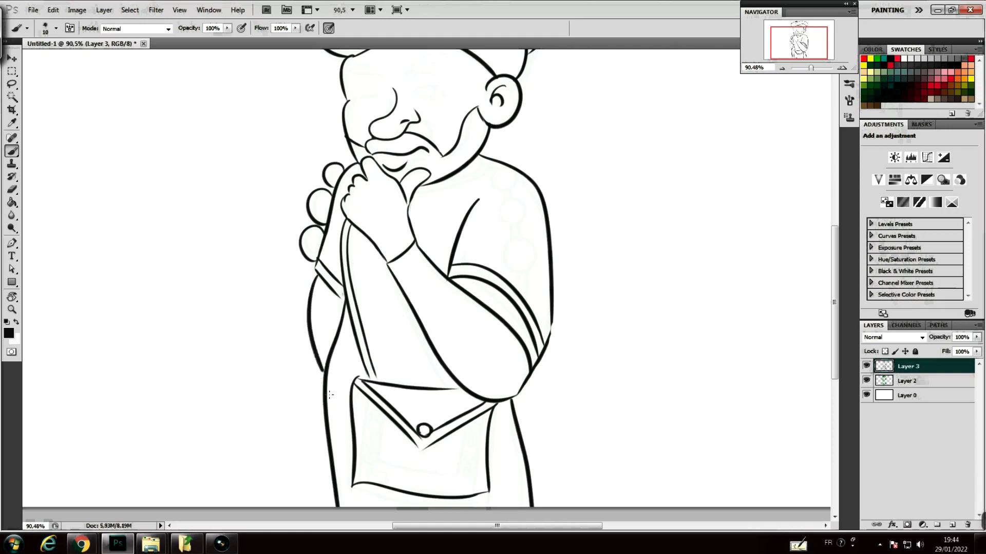
key("ctrl+z")
left_click_drag(315, 273, 314, 375)
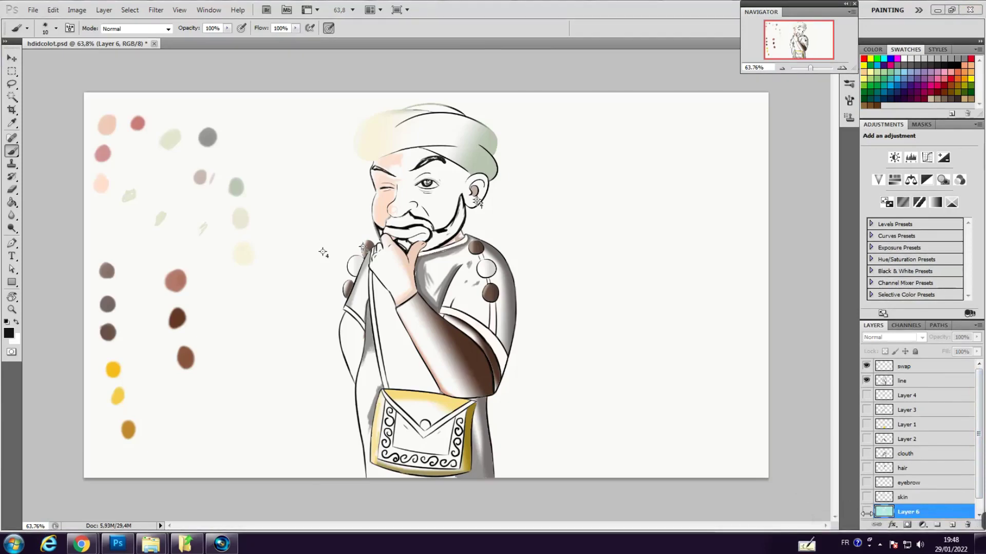
Show the cyan background, skin, eyebrow, beard, robe, sleeve, bag, shading and Layer 4 layers, then zoom out
left_click(867, 512)
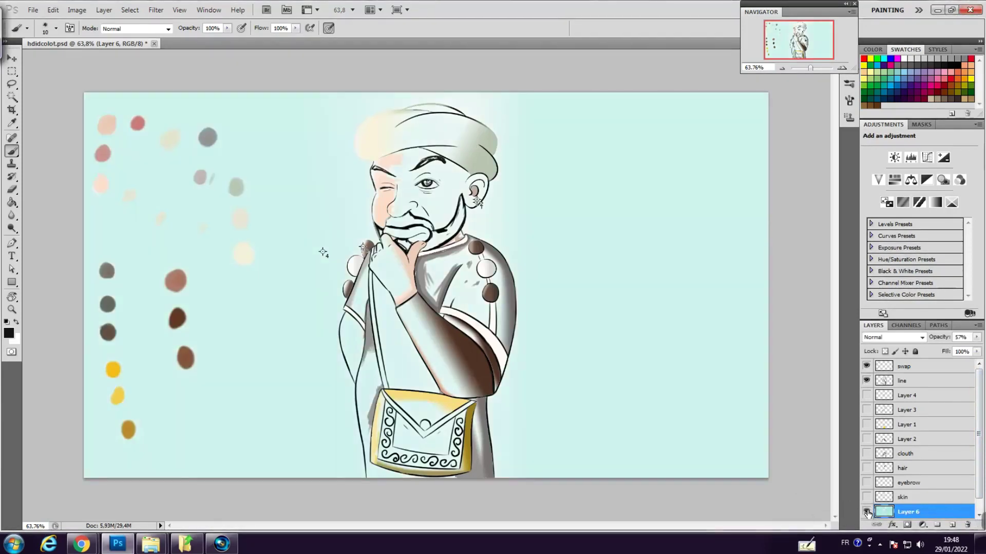
left_click(866, 496)
left_click(867, 482)
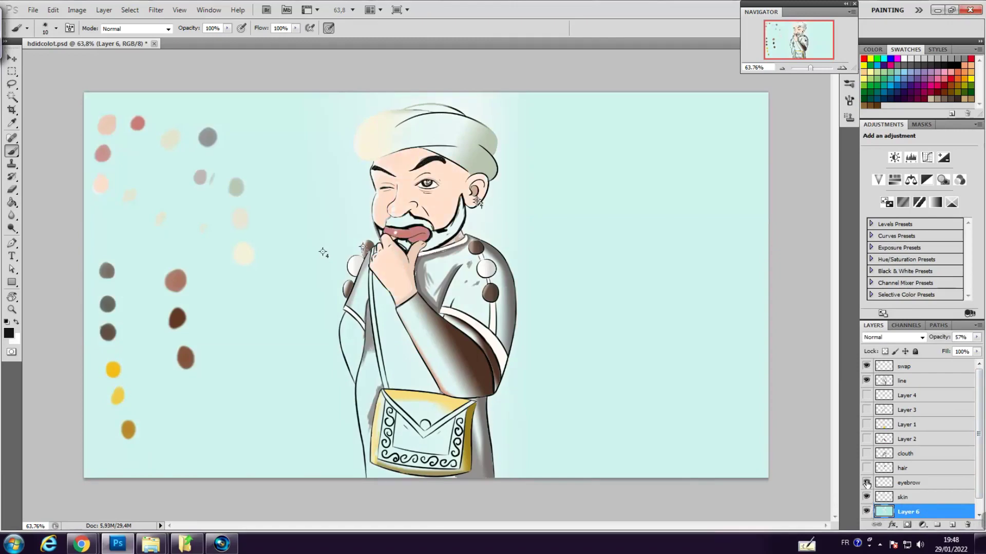
left_click(866, 467)
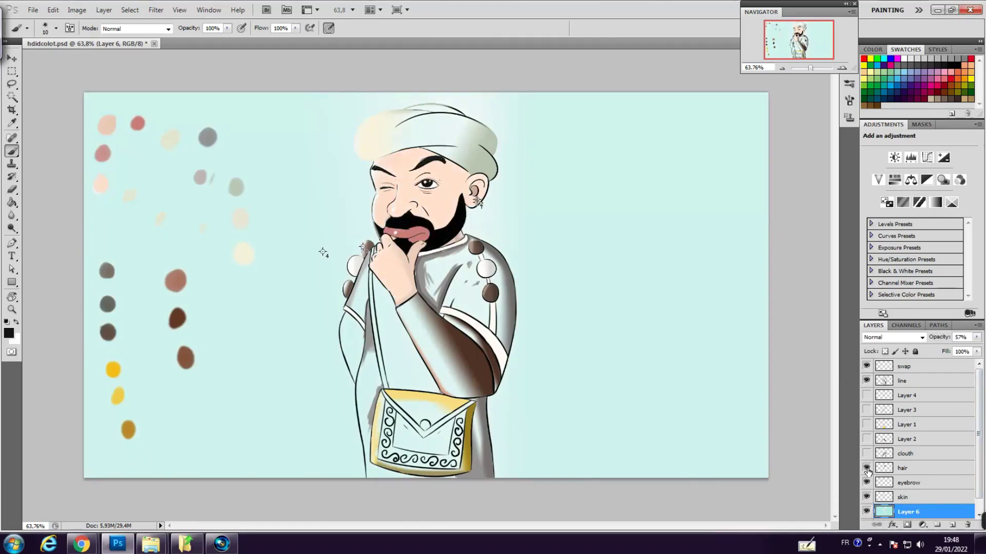
left_click(867, 453)
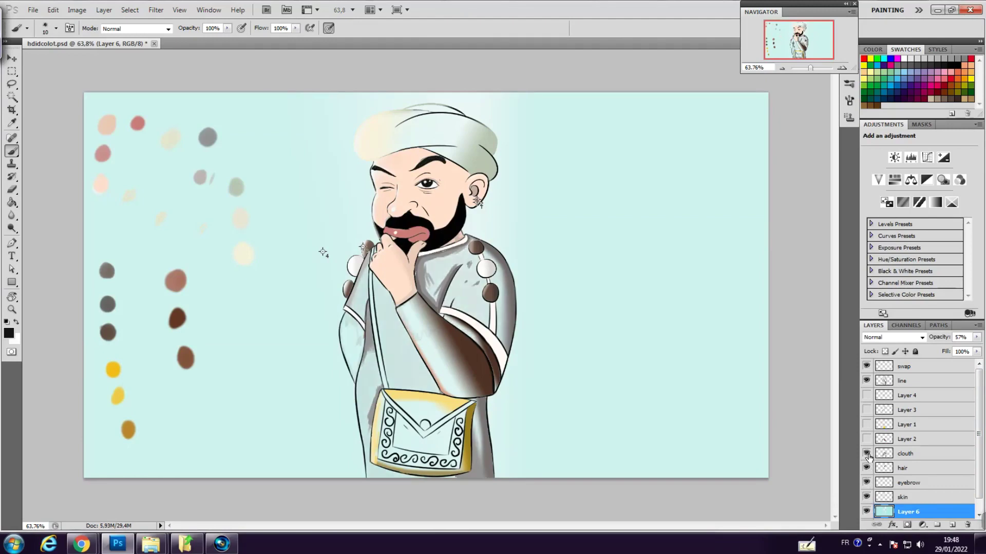
left_click(867, 439)
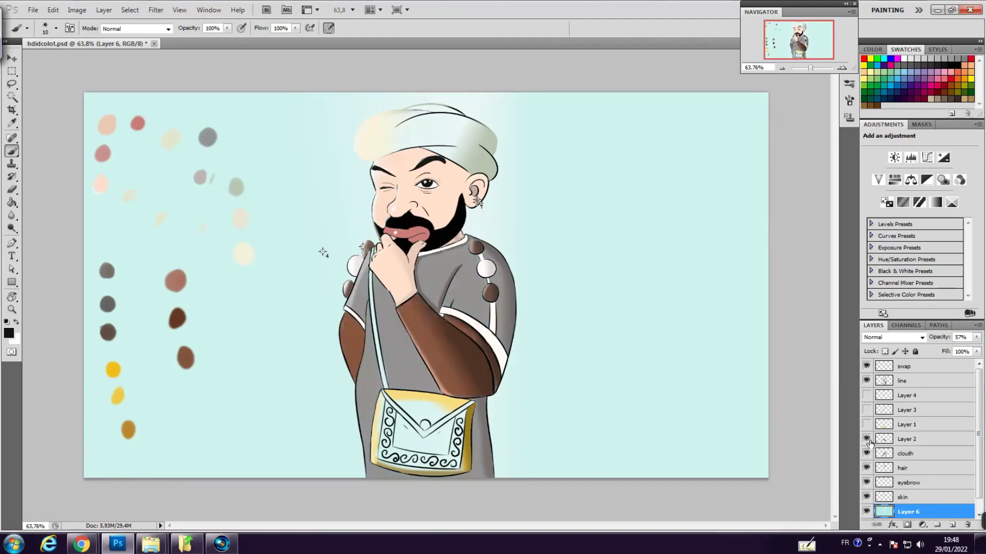
left_click(867, 424)
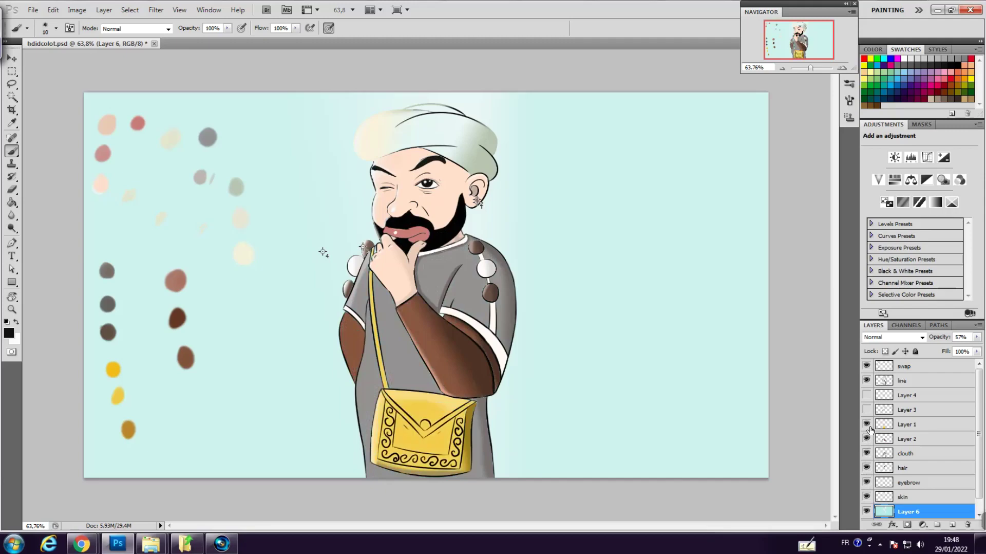
left_click(867, 409)
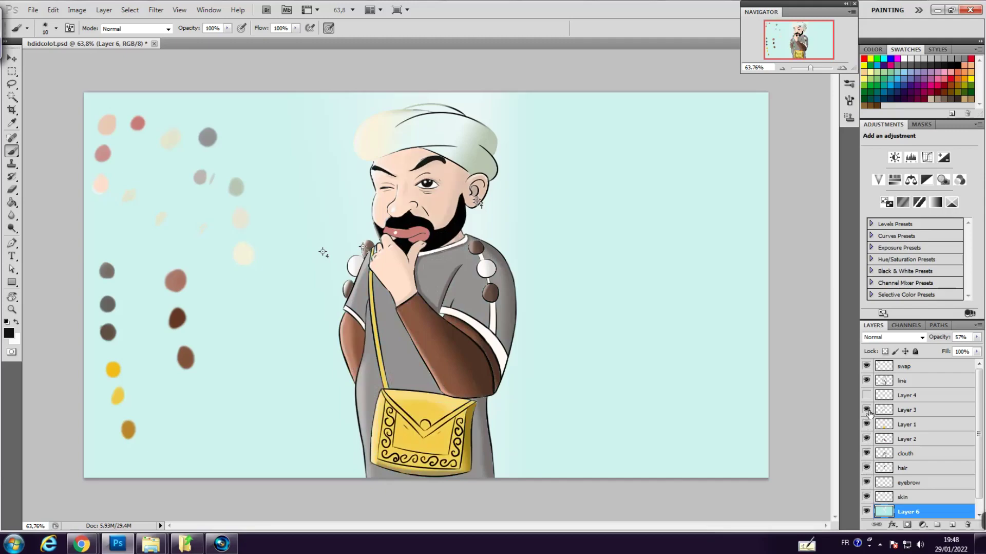
left_click(869, 396)
mouse_move(980, 411)
left_mouse_down()
mouse_move(982, 463)
mouse_move(981, 411)
left_mouse_up()
left_click_drag(811, 68, 809, 68)
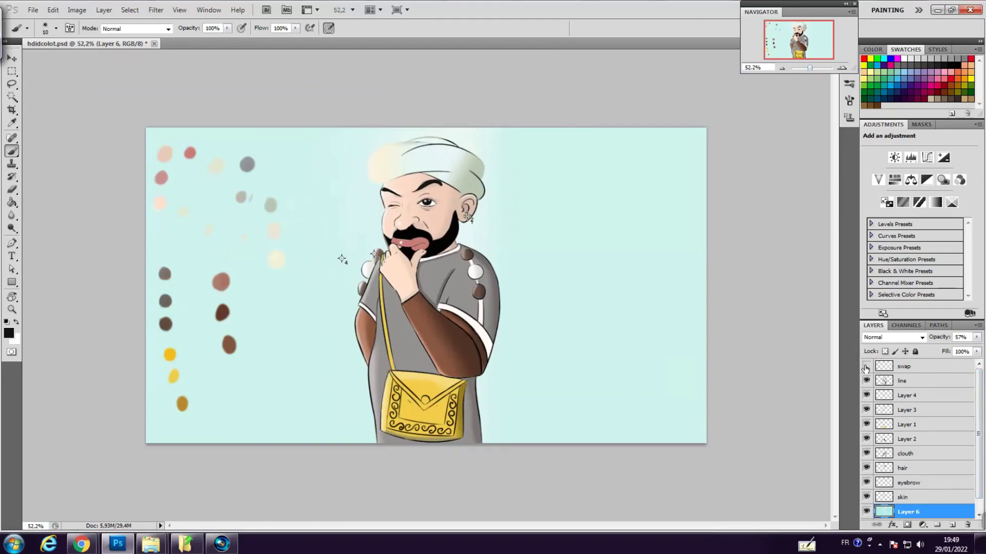
Hide the swap layer holding the colour swatch dots
left_click(866, 366)
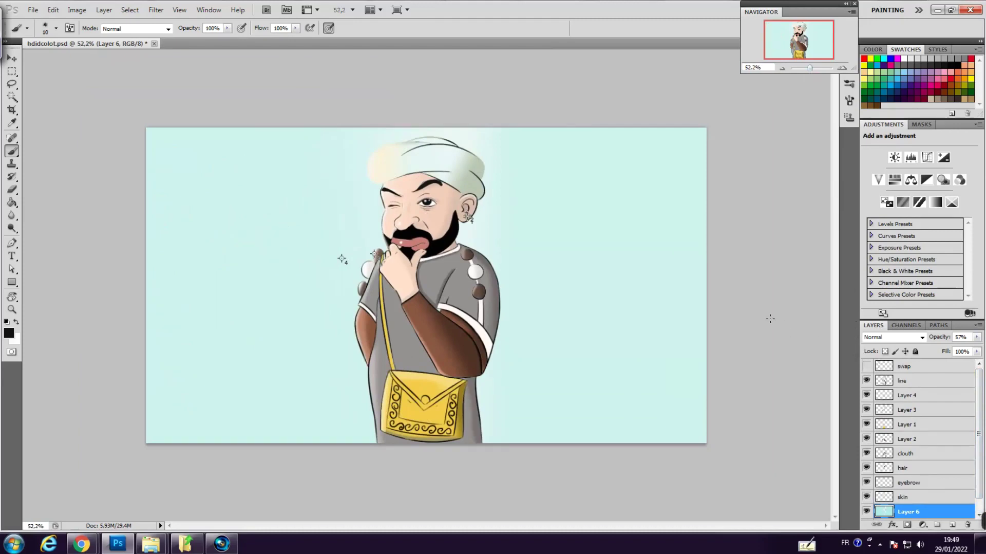